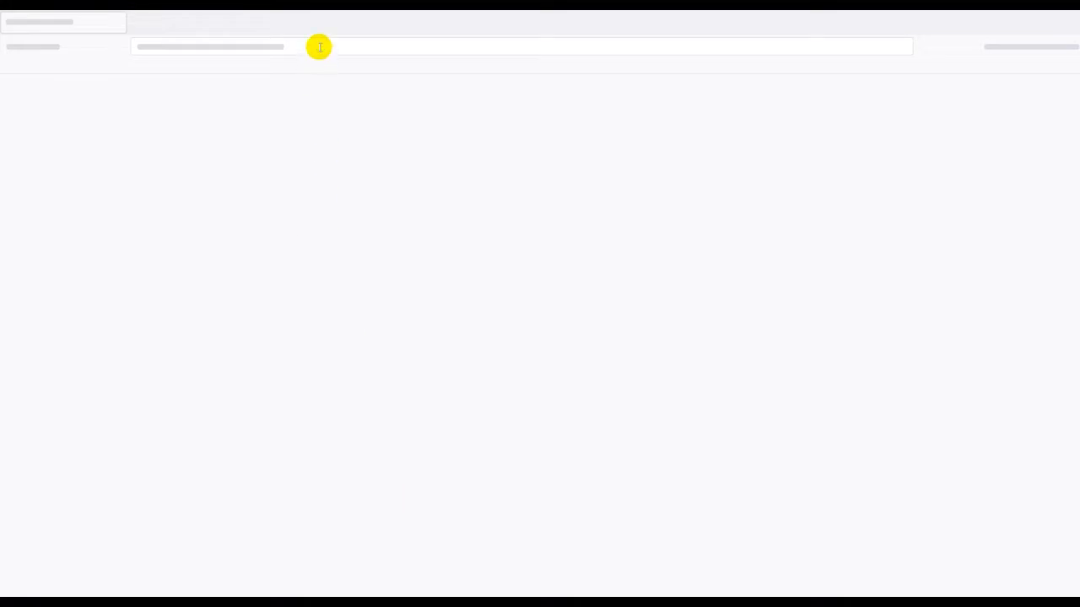
Open the trade portal at nnsw.gov.np/trade and go to its Online Submission service.
click(318, 47)
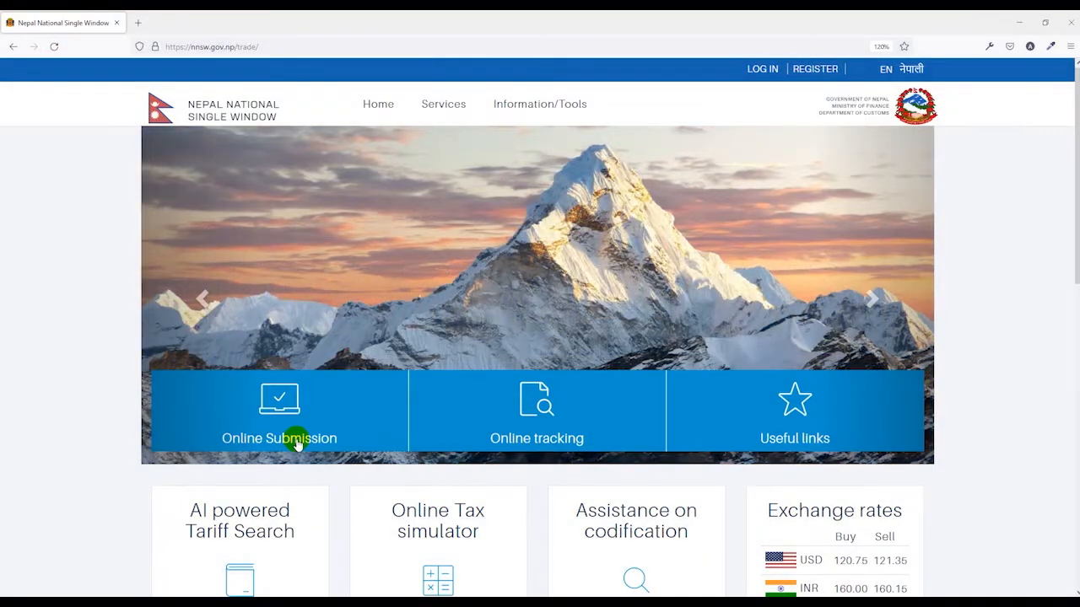
click(297, 446)
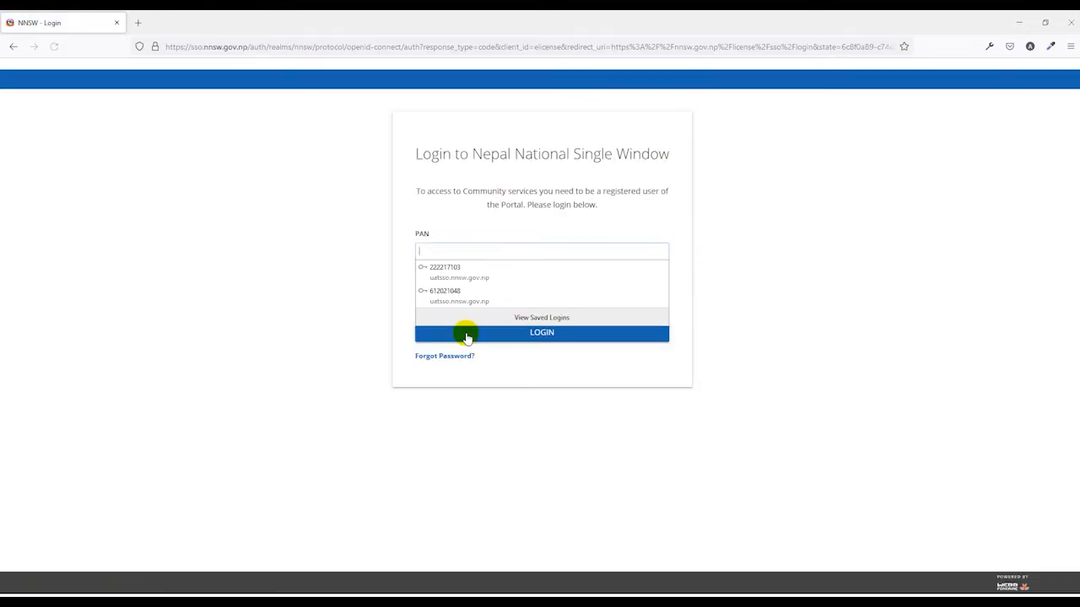
Log in to the Nepal National Single Window test environment with the PAN and the account password.
click(429, 250)
click(347, 267)
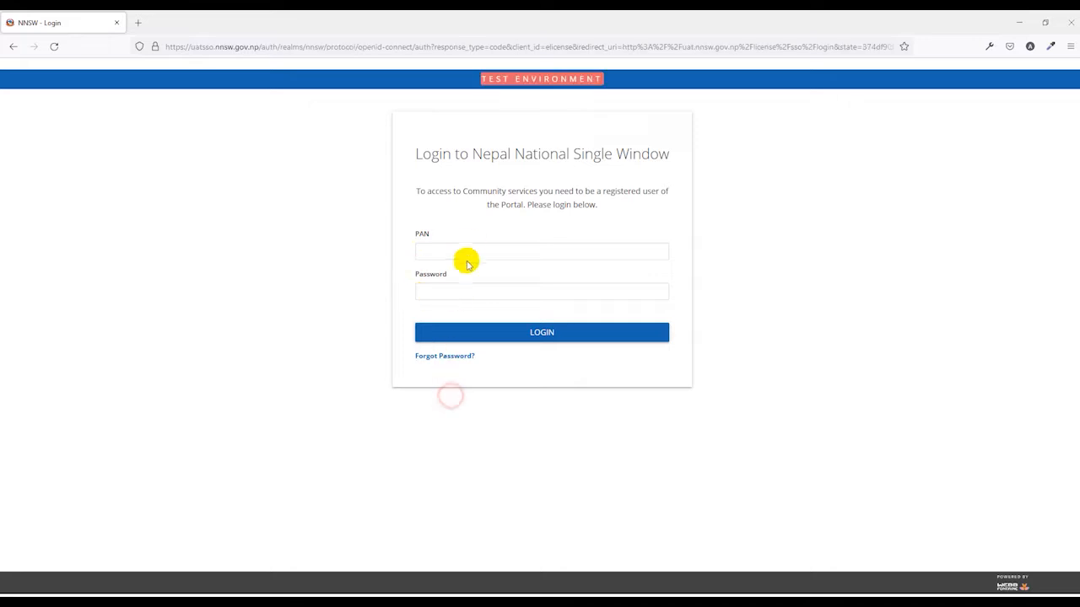
click(465, 256)
click(445, 292)
click(507, 339)
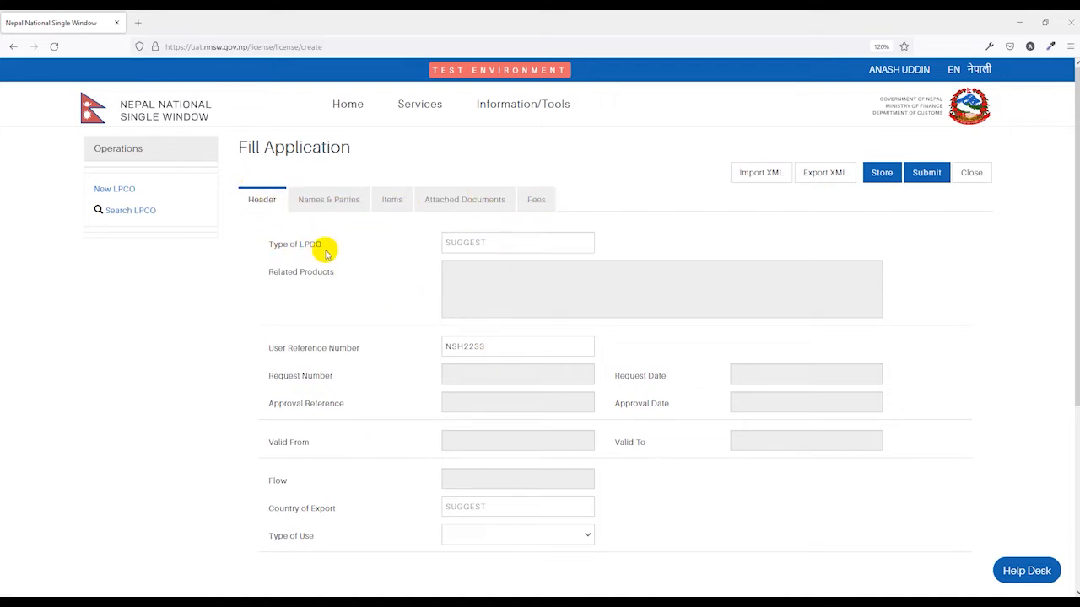
Set the Type of LPCO to 912, Recommendation Letter from Department of Transport Management for Non-EV.
click(469, 246)
scroll(490, 308, down, 4)
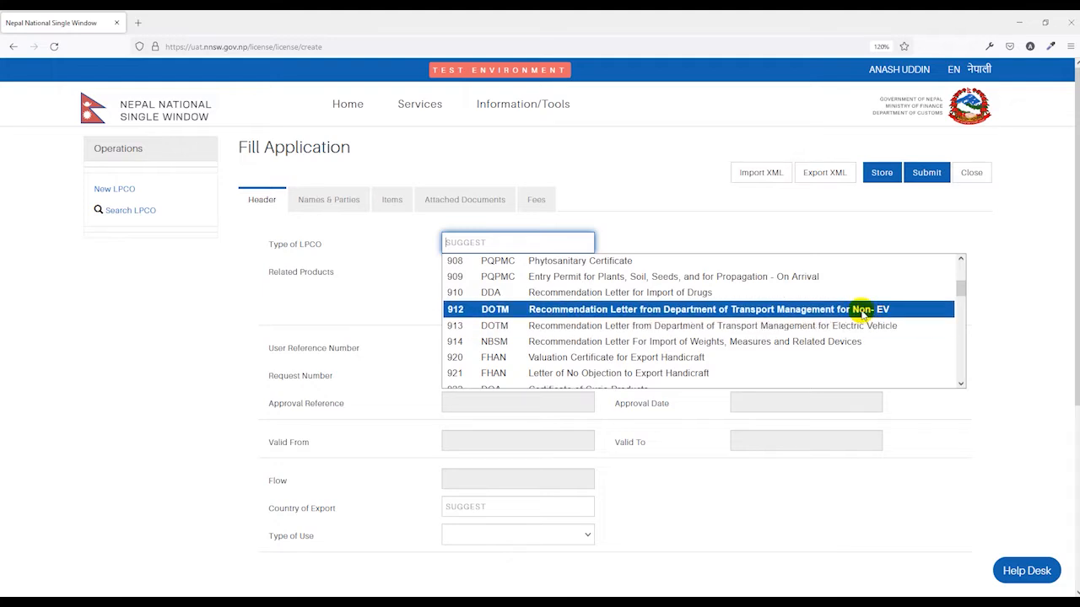
click(500, 309)
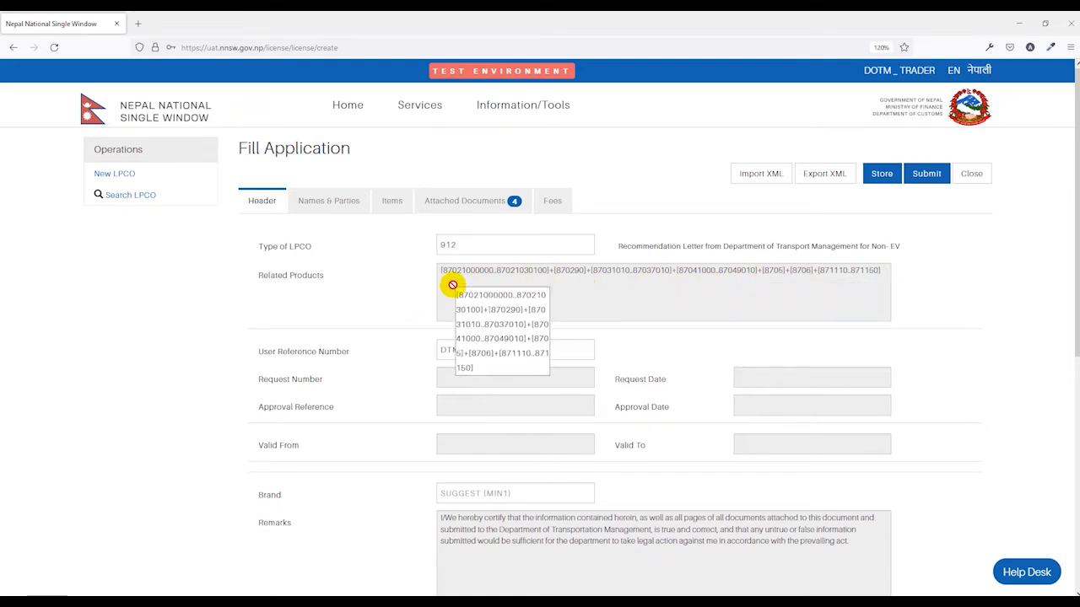
Replace the application's User Reference Number with 2456.
scroll(409, 312, down, 1)
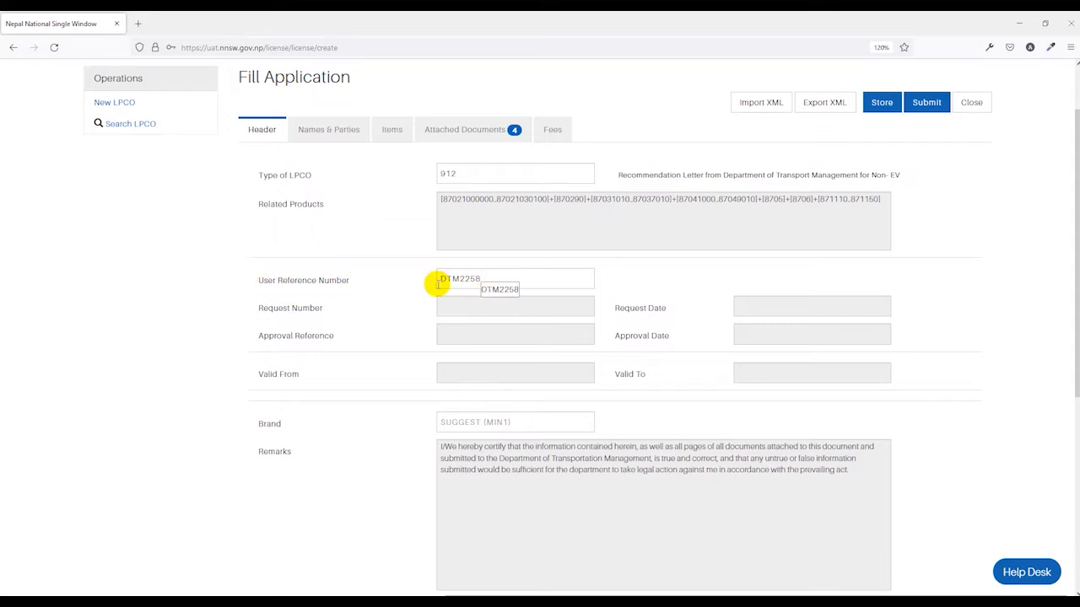
drag(494, 281, 413, 284)
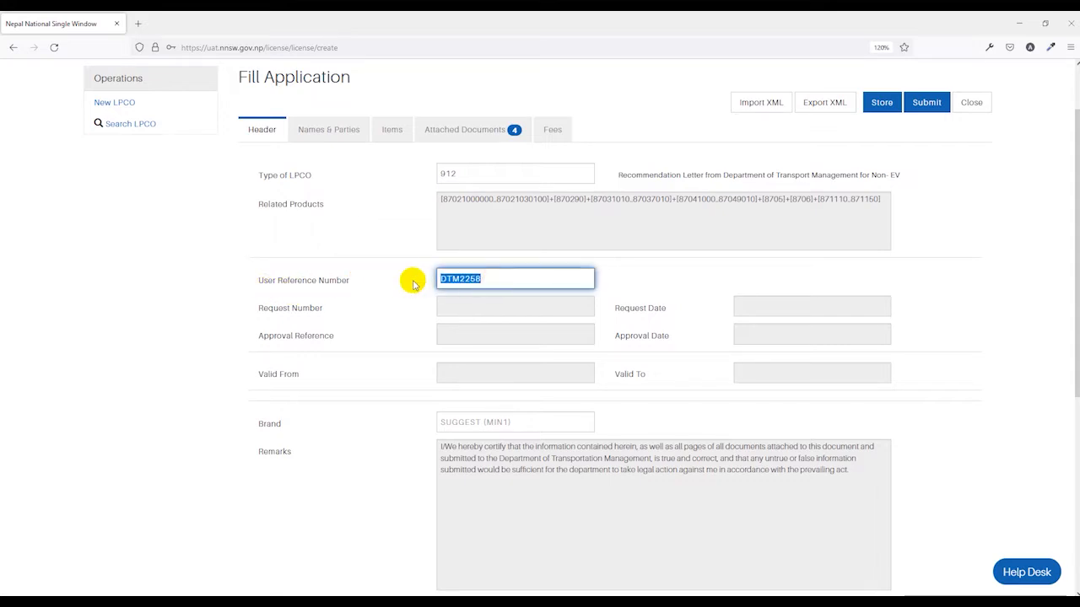
text(2)
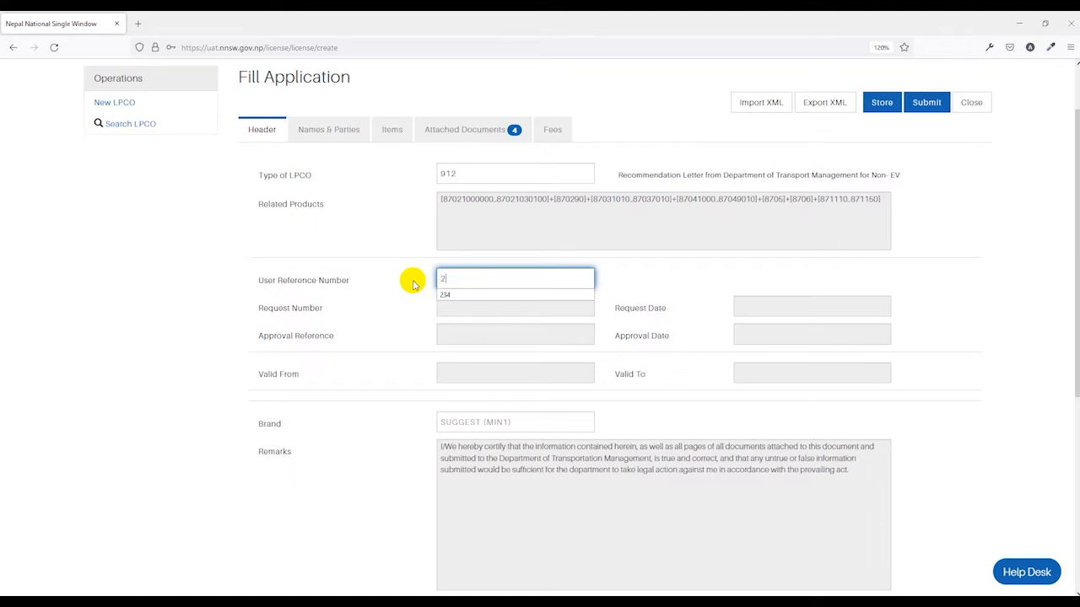
text(456)
click(678, 273)
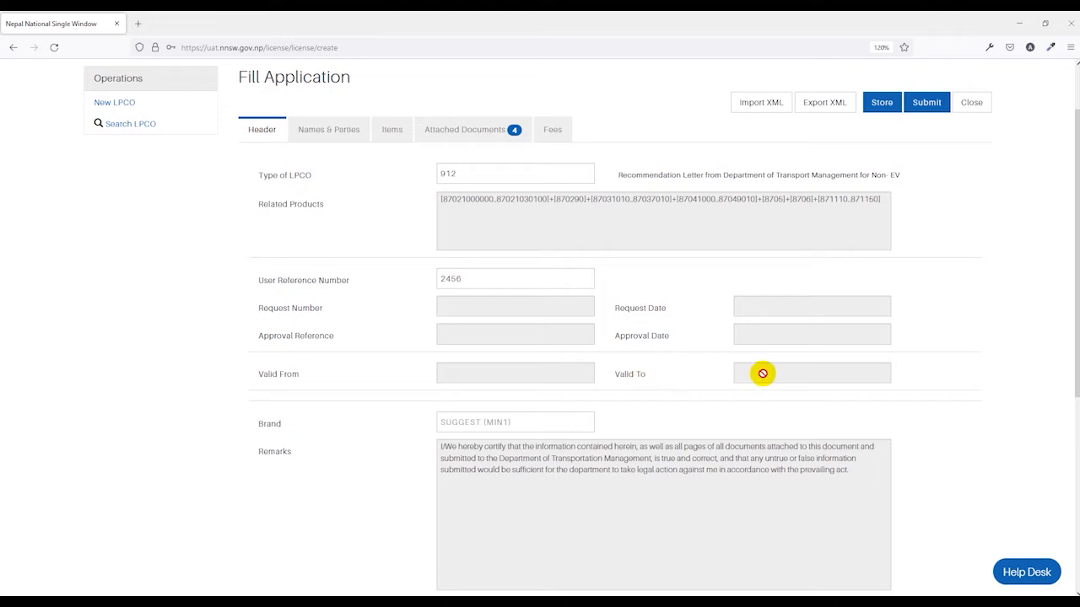
Set the application's Brand to Aftek.
scroll(380, 386, down, 2)
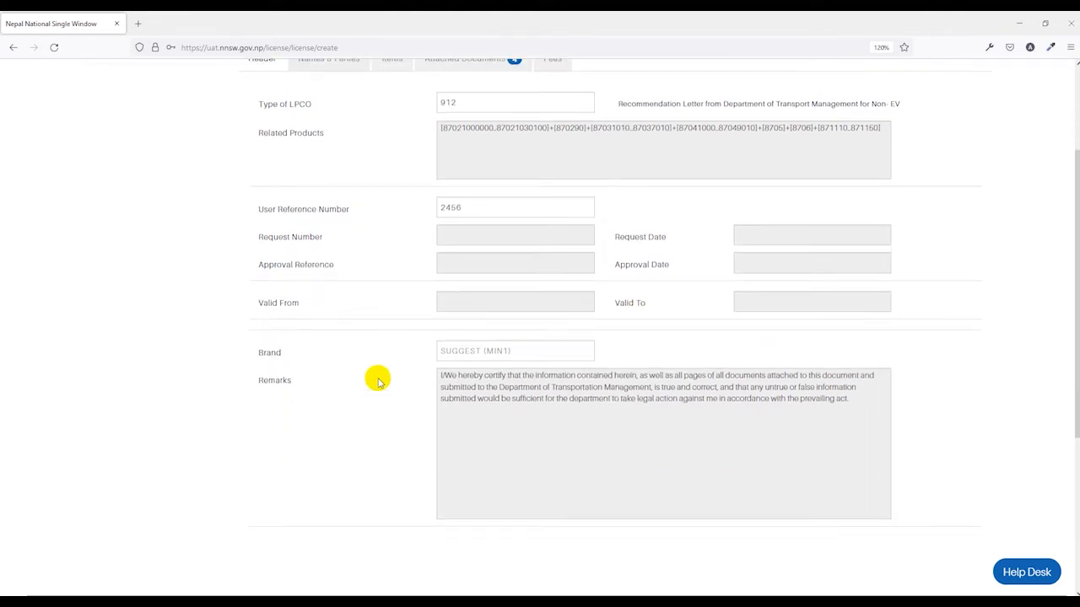
scroll(378, 381, down, 2)
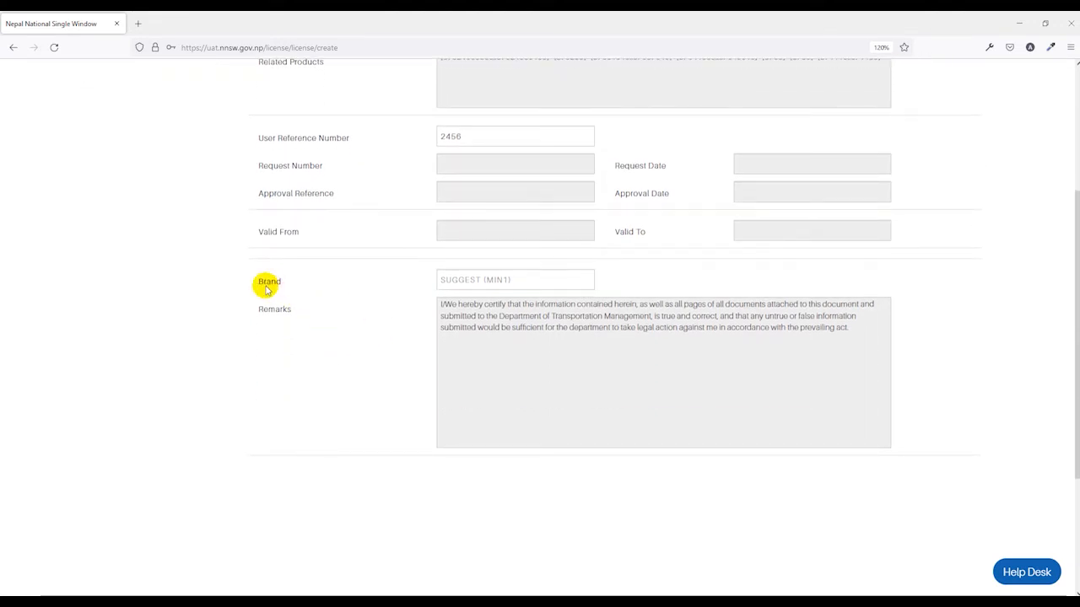
click(463, 279)
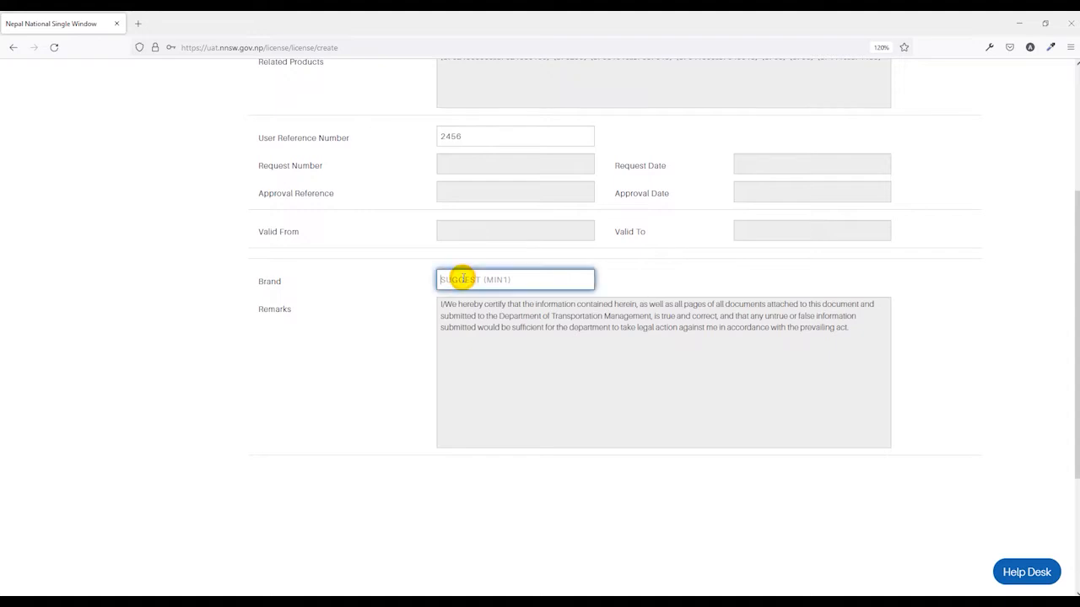
text(a)
click(458, 315)
drag(447, 312, 453, 349)
In the names and parties section, enter the exporter as ABC Enterprises, India, and fill in the company's e-mail.
scroll(475, 345, up, 5)
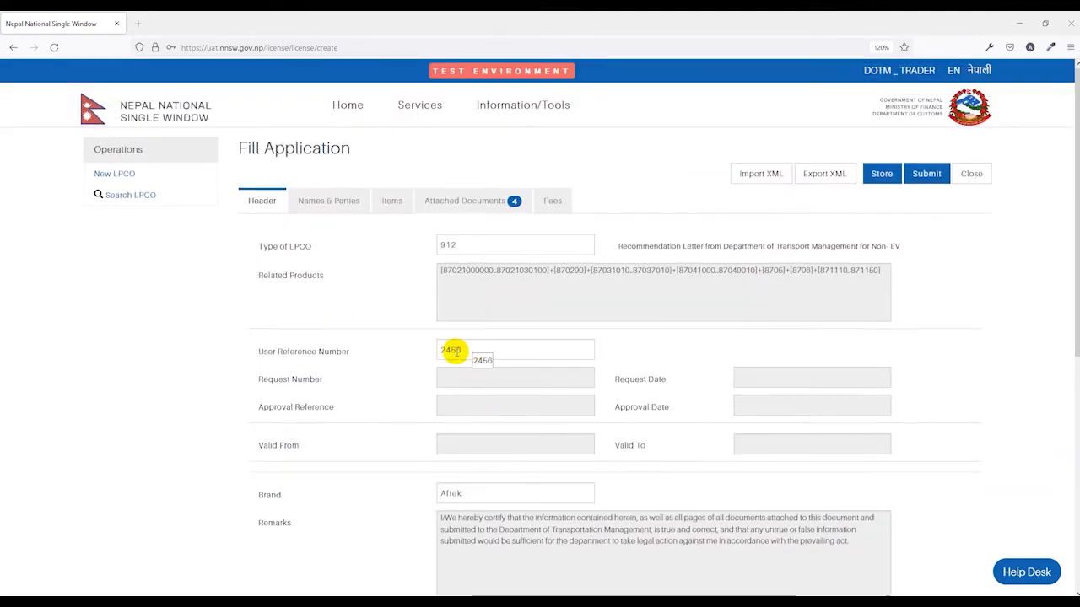
click(338, 203)
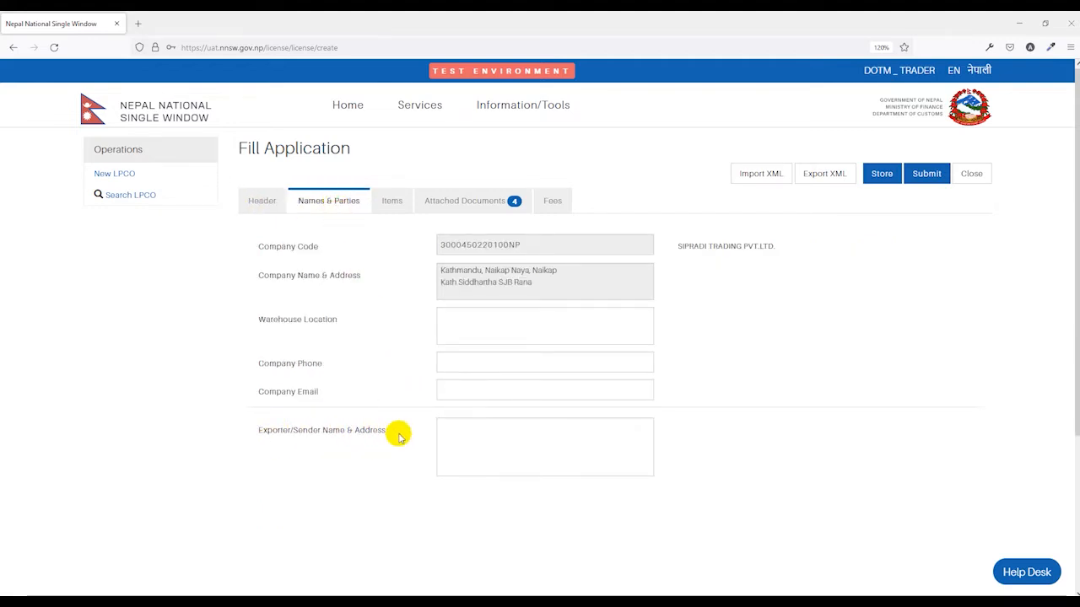
click(490, 436)
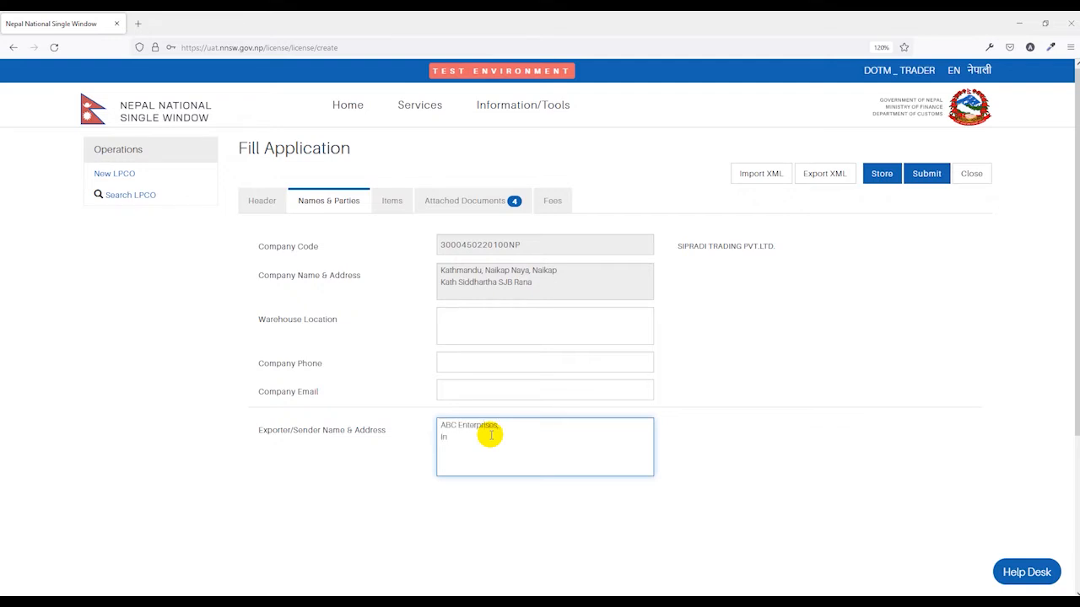
click(445, 388)
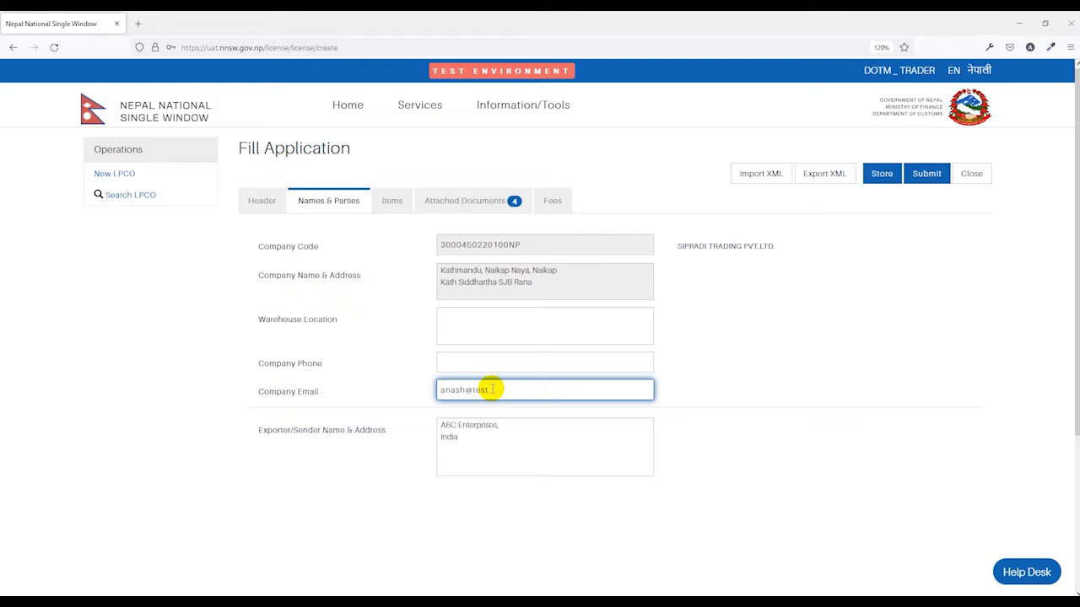
click(706, 347)
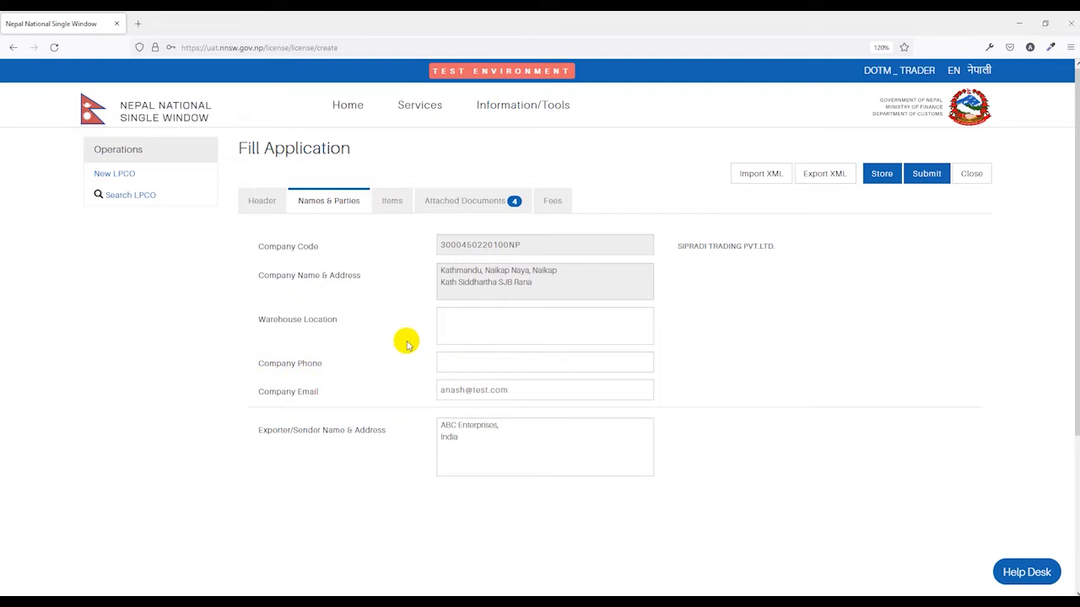
click(393, 202)
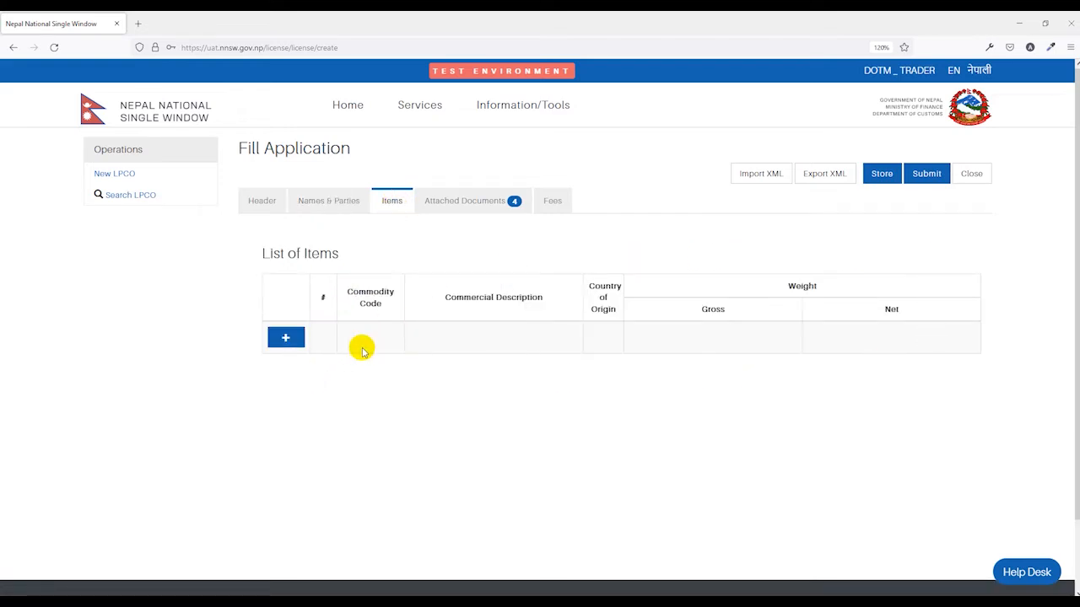
click(286, 338)
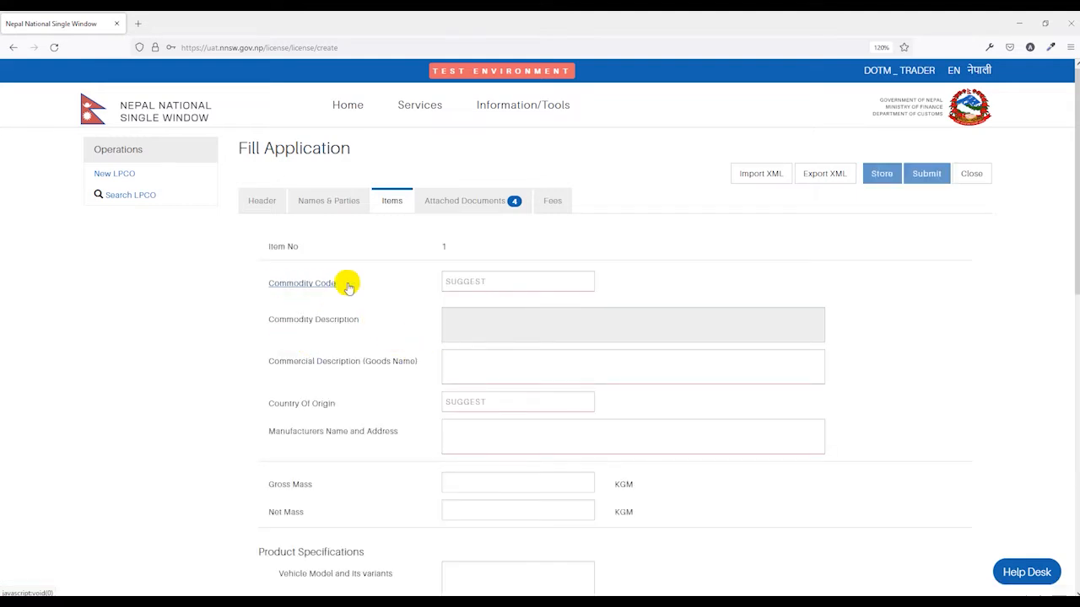
click(469, 282)
scroll(513, 381, down, 1)
scroll(526, 330, up, 1)
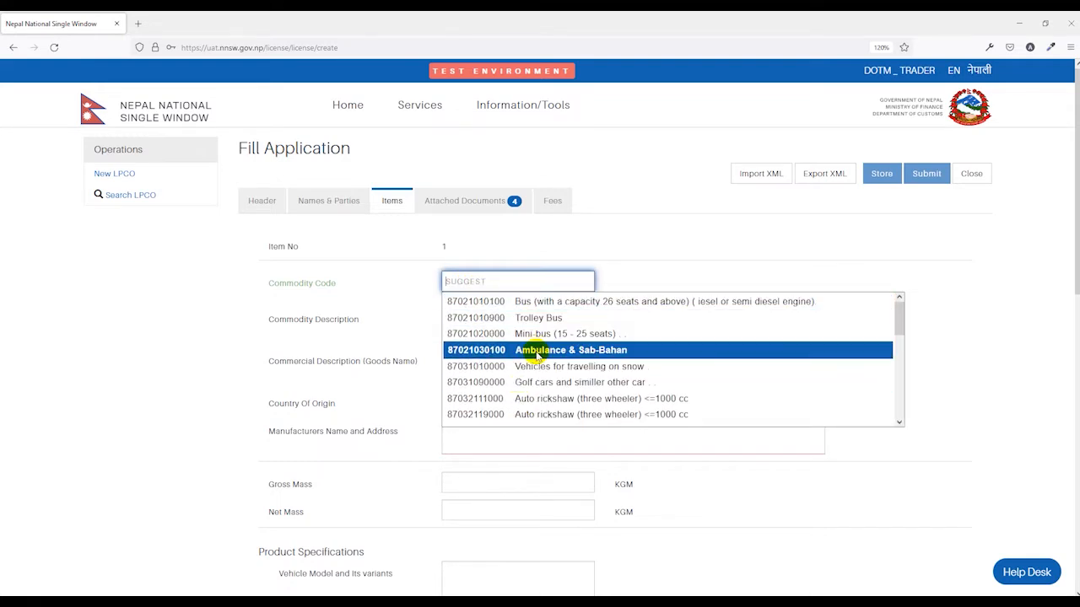
click(535, 351)
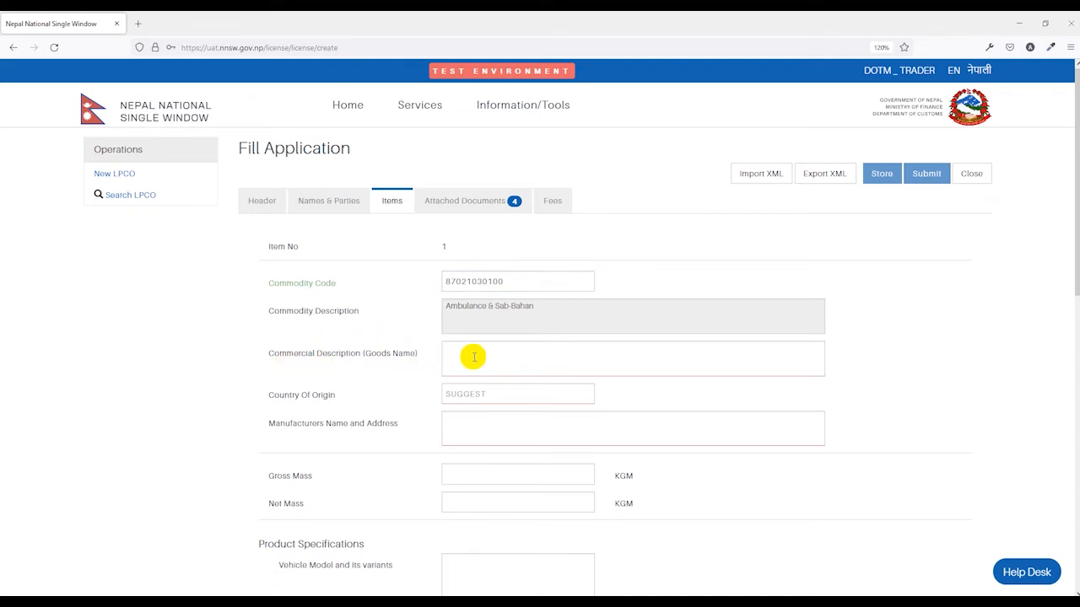
Describe the item commercially as "ABC Ambualnce Van", with India as country of origin and XYZ Vehicles, India as manufacturer.
click(473, 357)
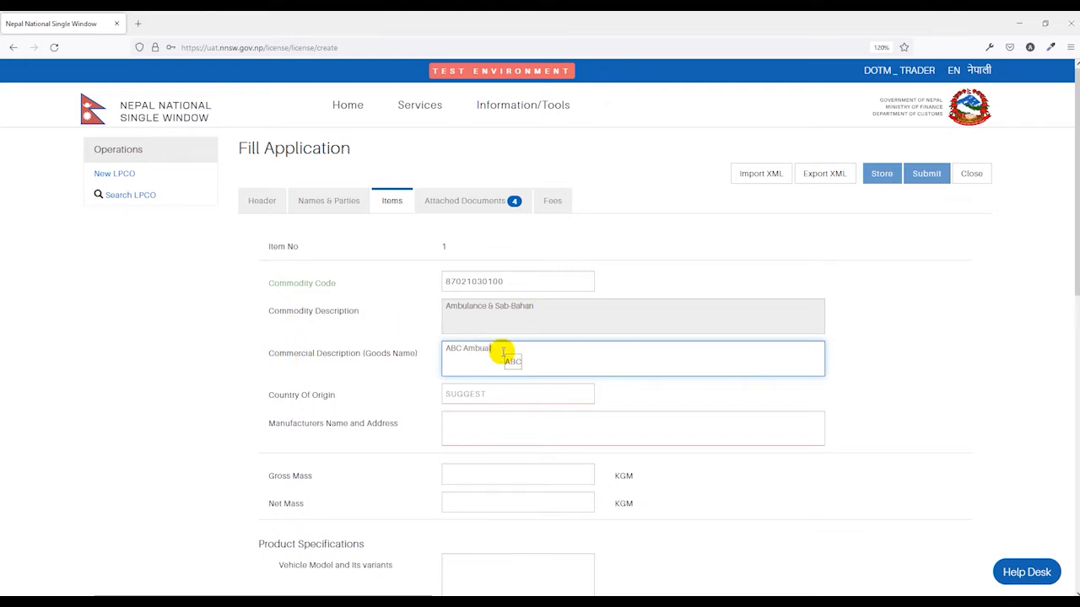
text(nce Van)
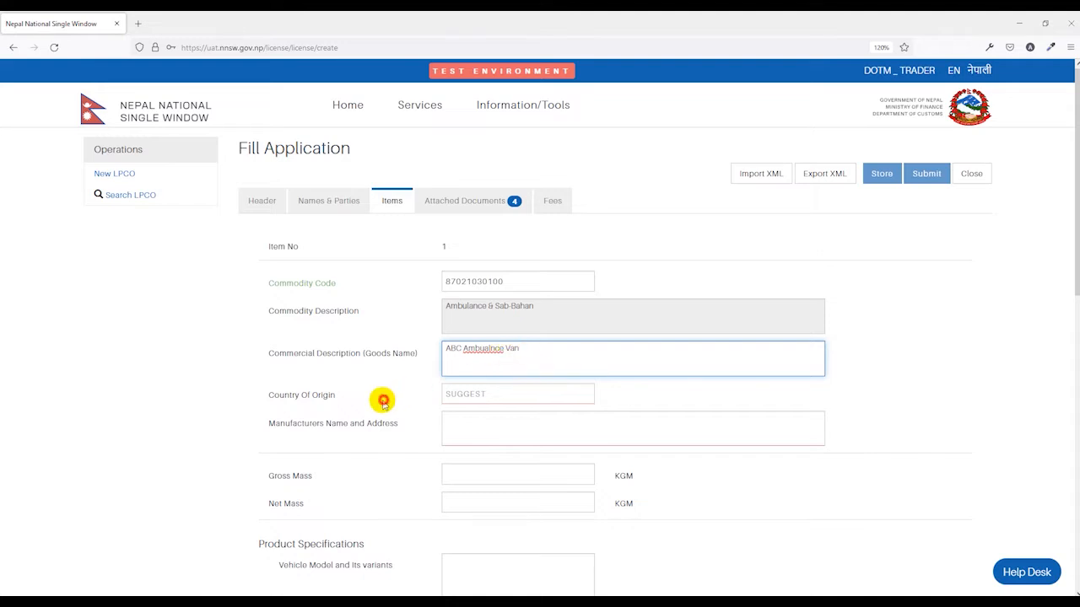
key(Tab)
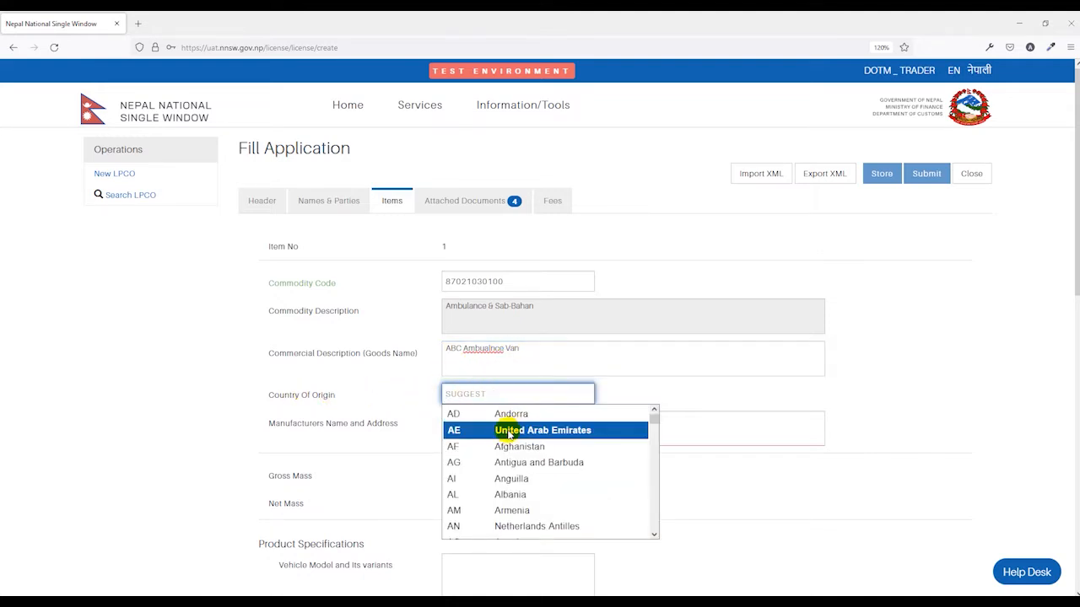
text(IN)
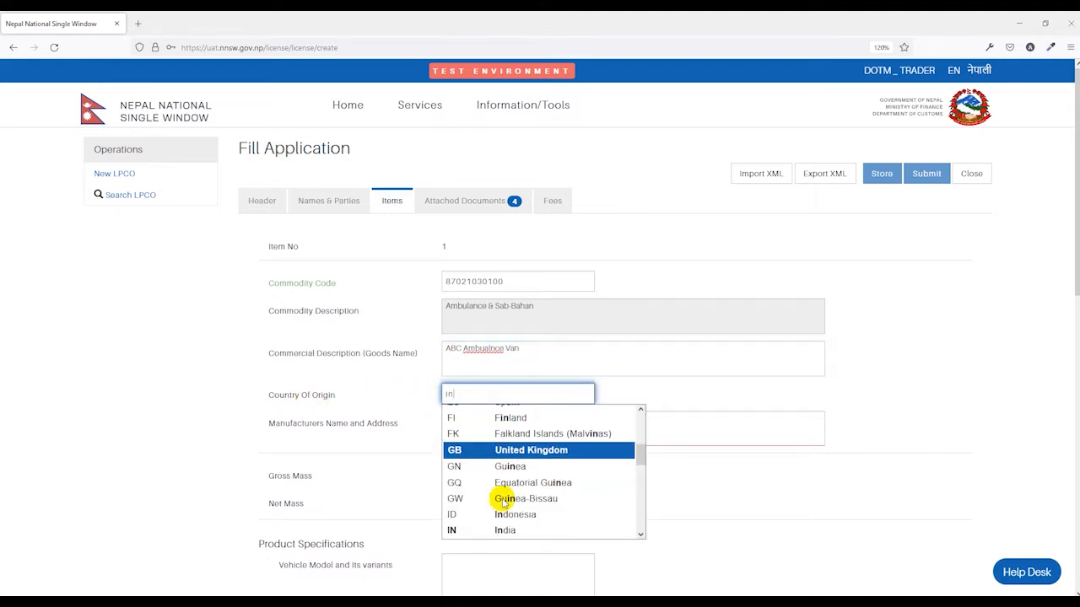
click(498, 527)
click(487, 422)
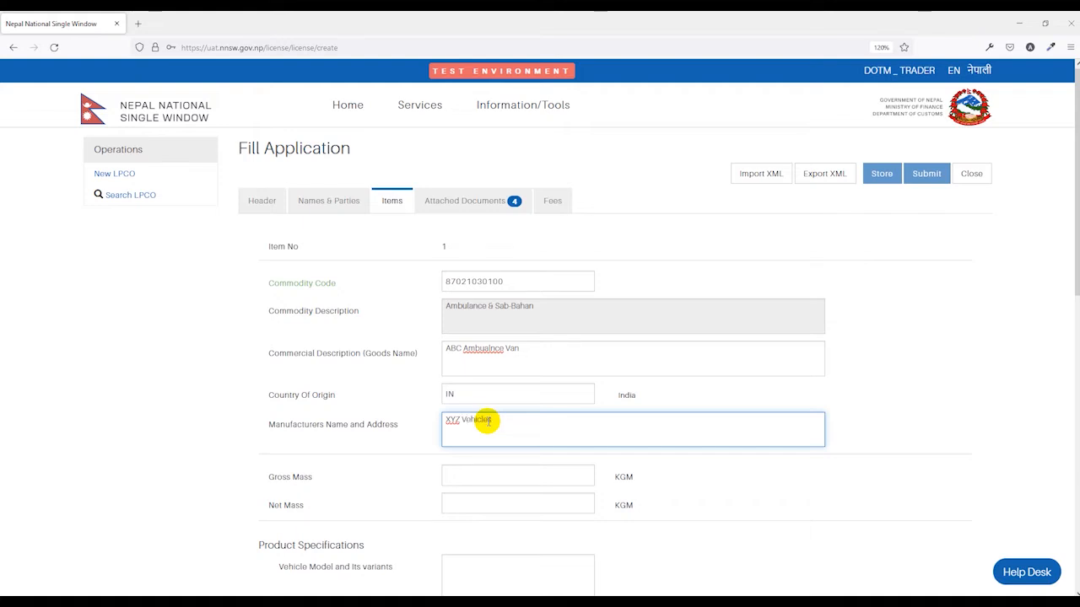
click(405, 455)
Set the item's gross mass to 10,000 KGM and its net mass to 9,000 KGM.
scroll(380, 405, down, 3)
click(510, 335)
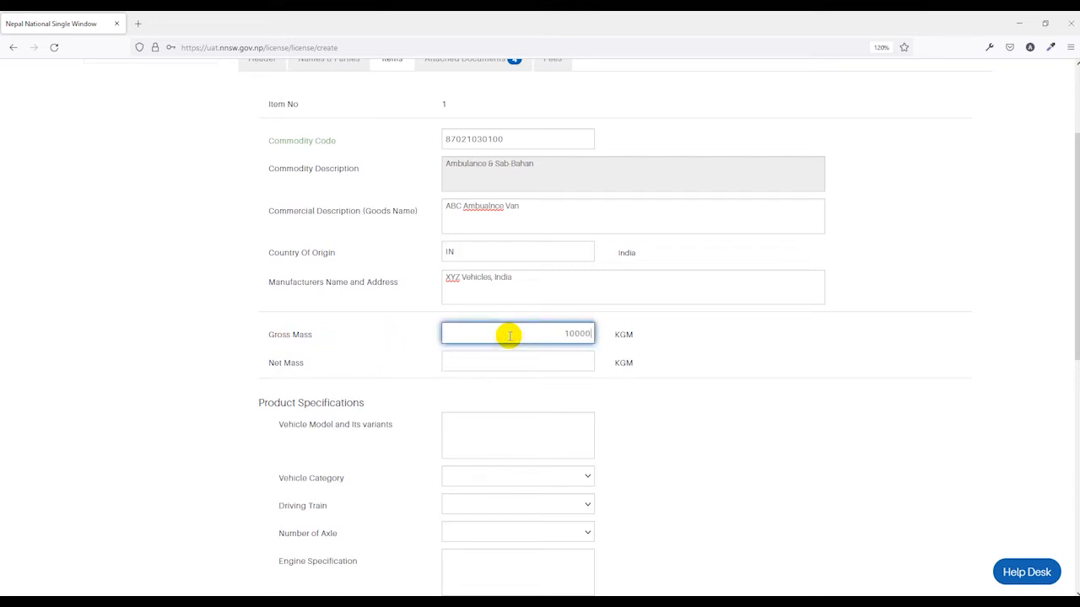
click(569, 361)
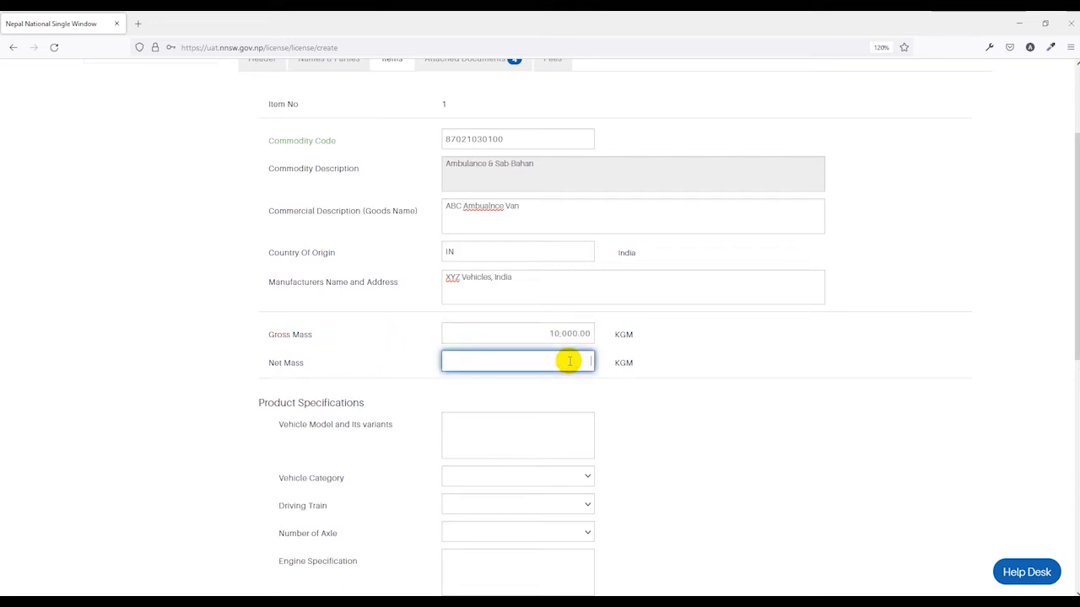
click(622, 369)
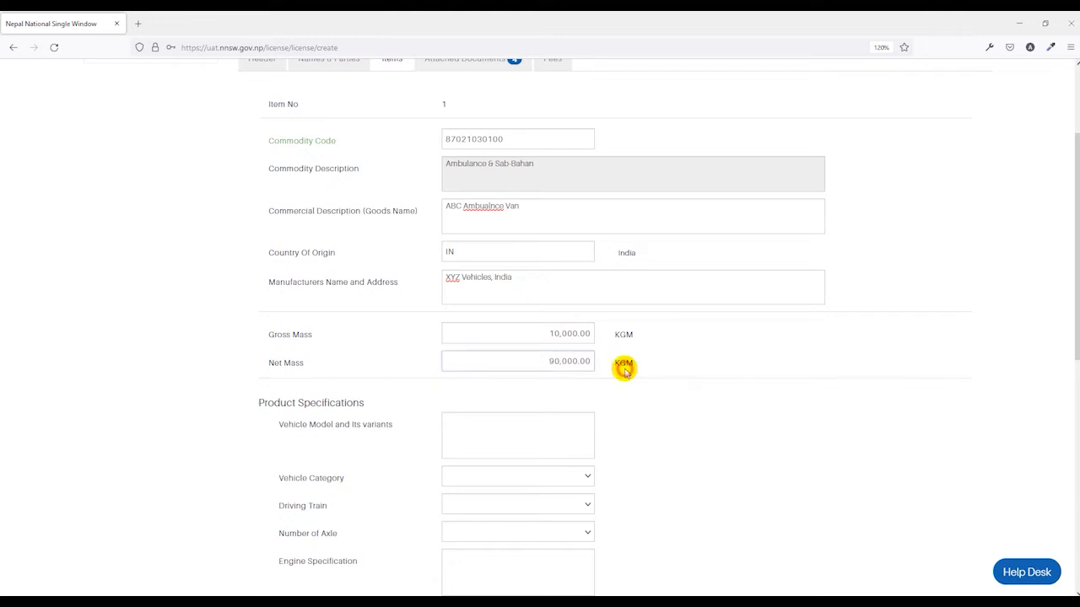
scroll(622, 369, down, 3)
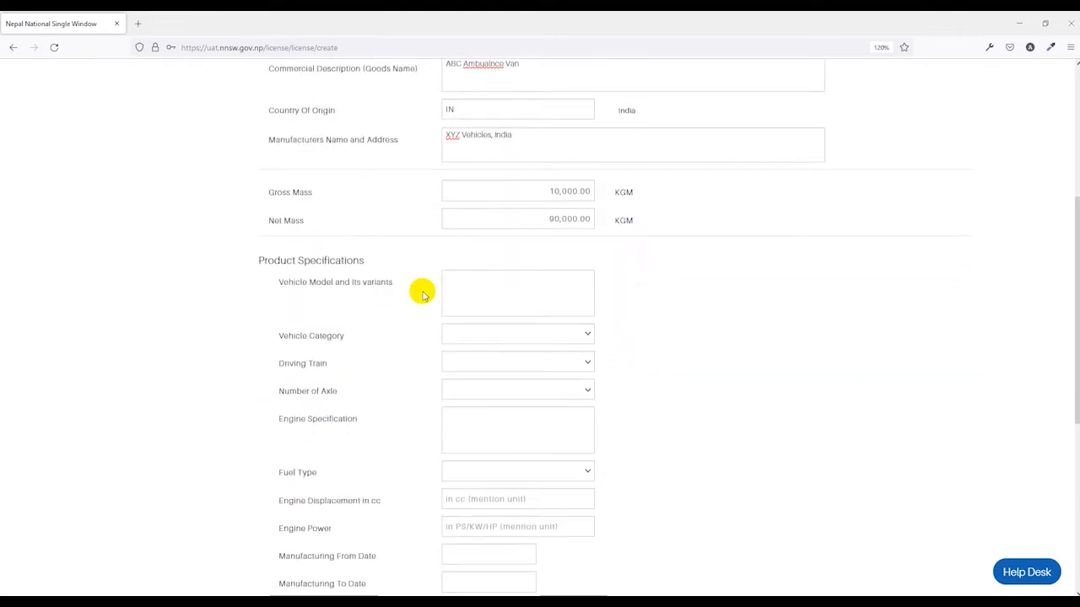
scroll(419, 291, down, 2)
In the product specifications, enter ABC as the vehicle model and choose Four Wheeler as the vehicle category.
click(483, 227)
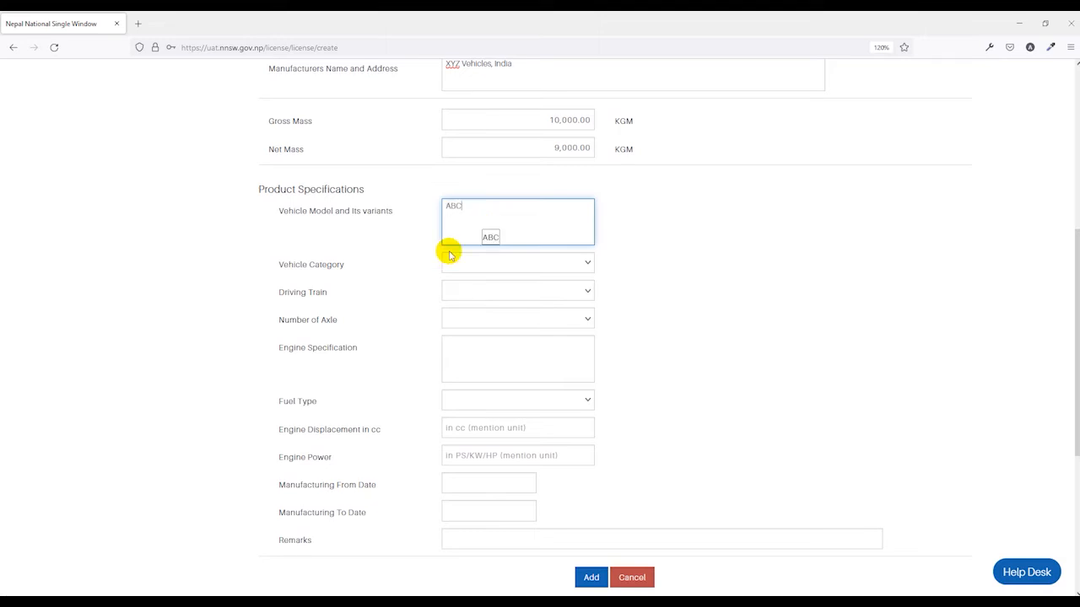
key(Tab)
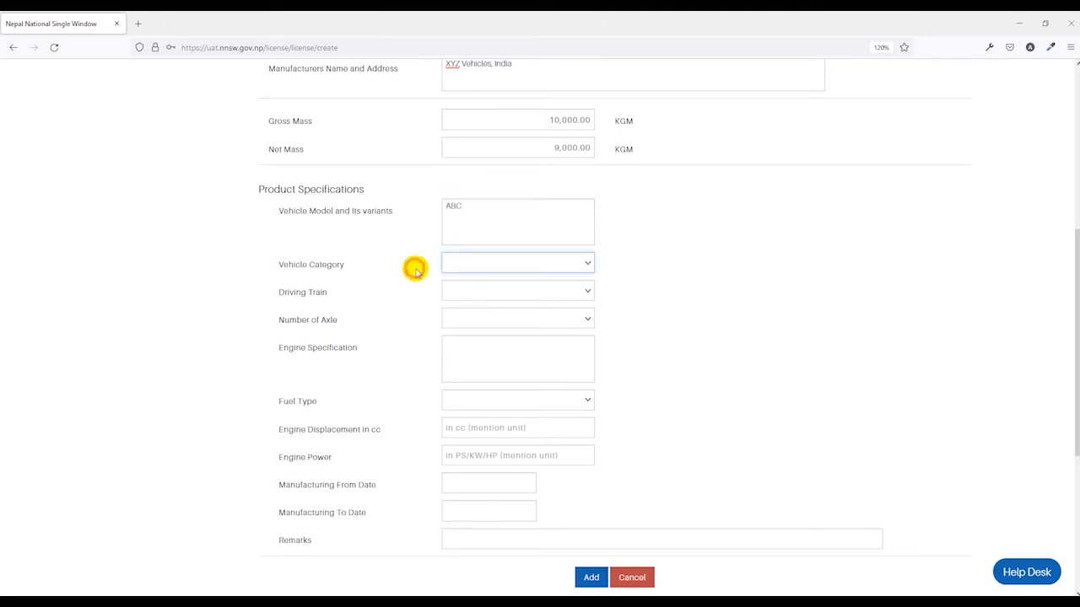
click(565, 267)
click(499, 324)
Set the vehicle's driving train to Rear Wheel Drive and its number of axles to 3.
click(414, 308)
key(Tab)
click(469, 339)
click(516, 319)
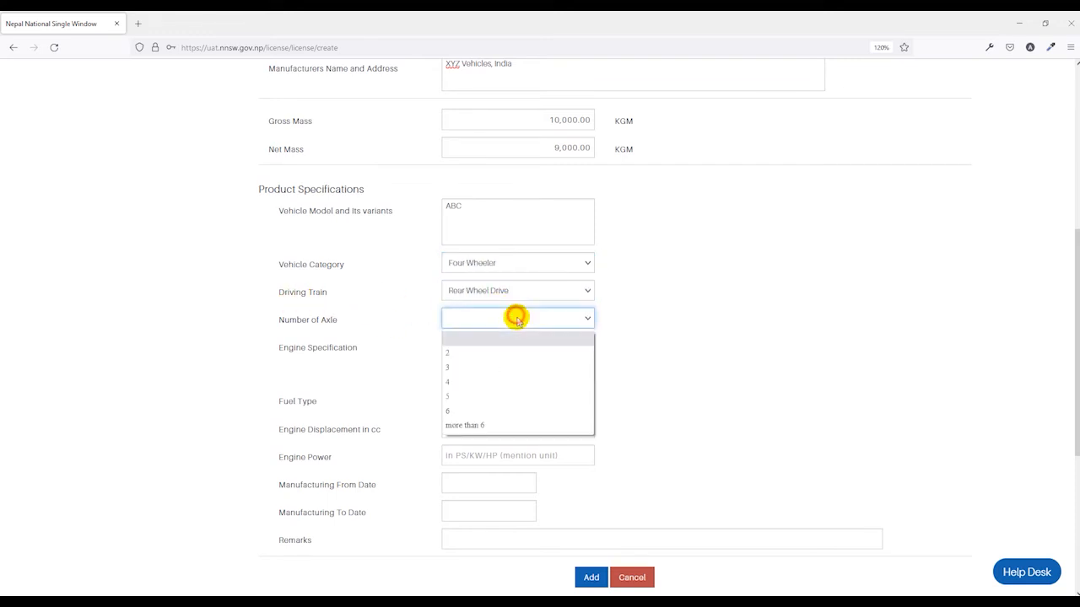
click(474, 369)
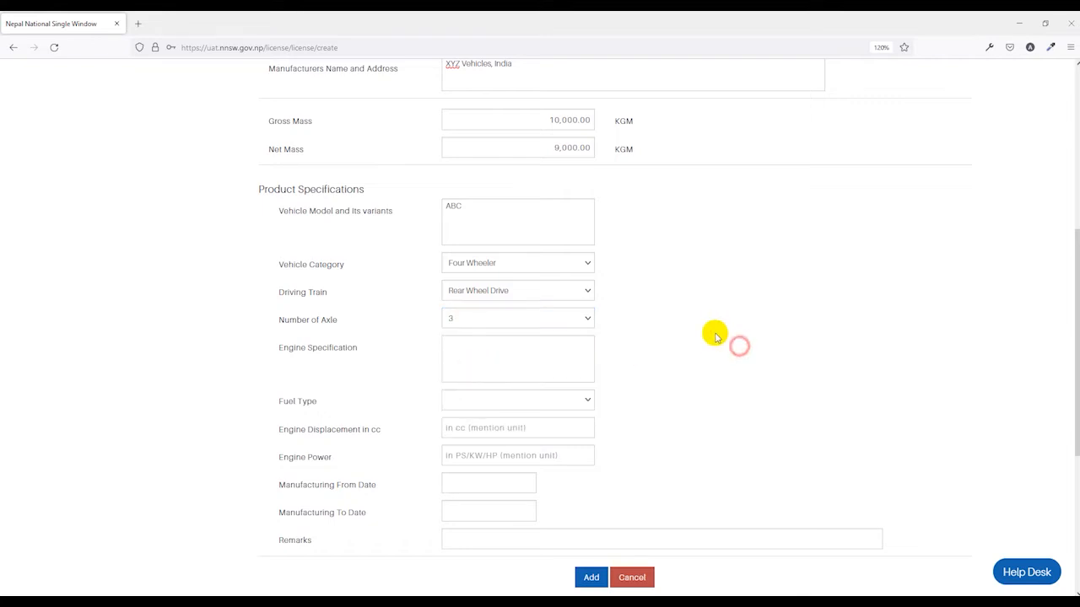
Choose Petrol as the vehicle's fuel type in the product specifications, leaving the engine specification blank.
scroll(717, 338, down, 2)
click(479, 282)
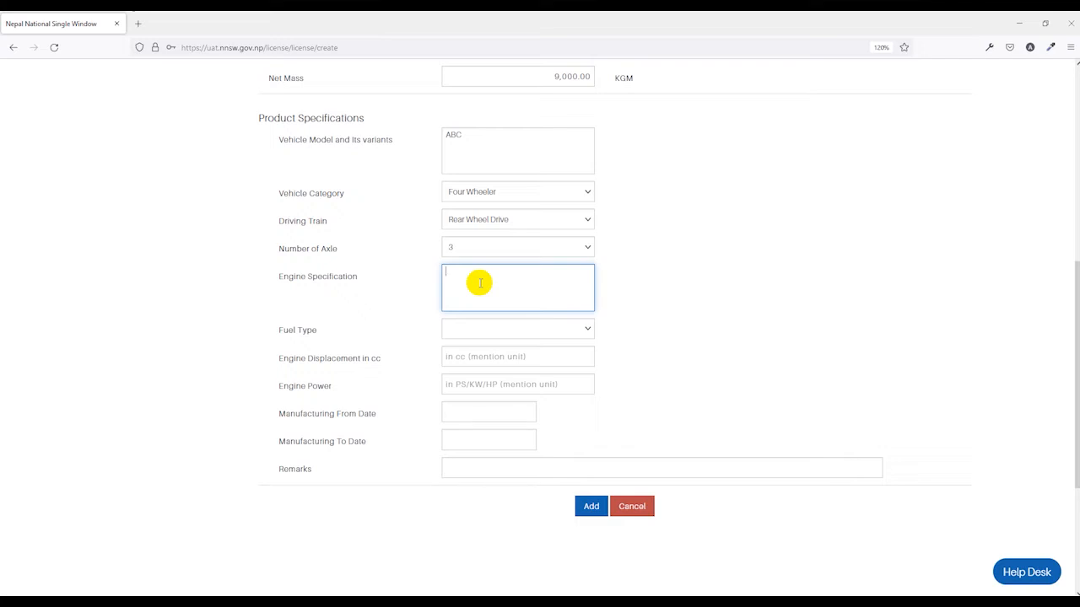
click(664, 278)
scroll(544, 274, down, 2)
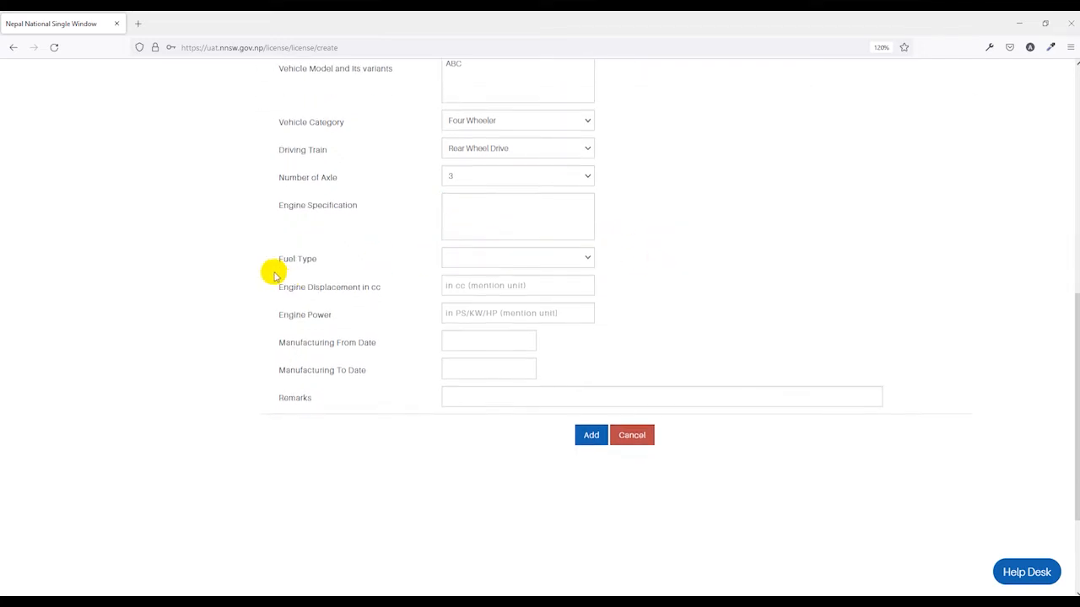
click(540, 259)
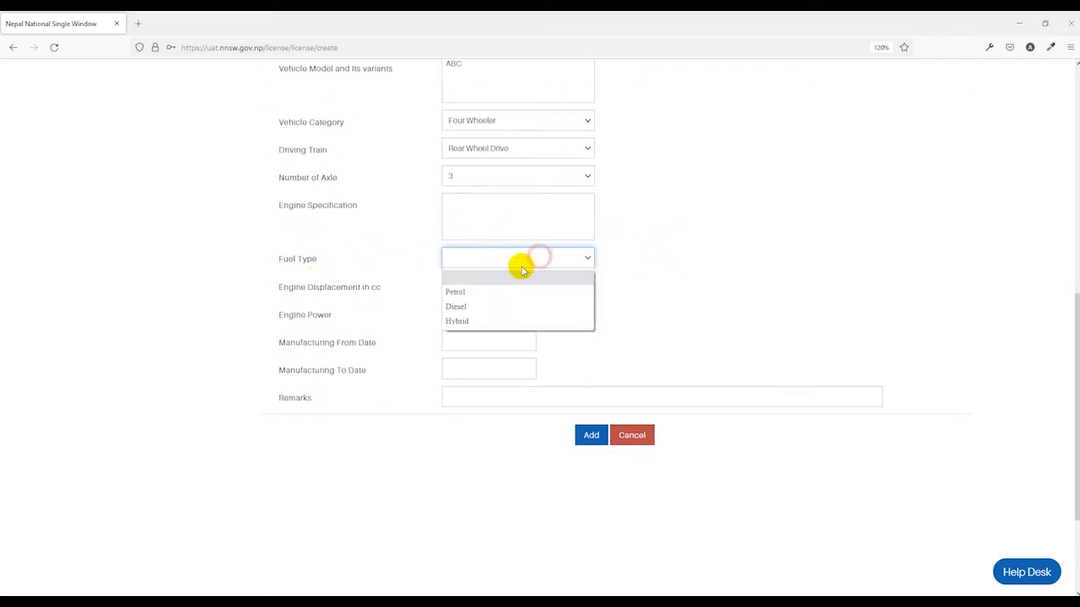
click(475, 294)
scroll(412, 274, down, 4)
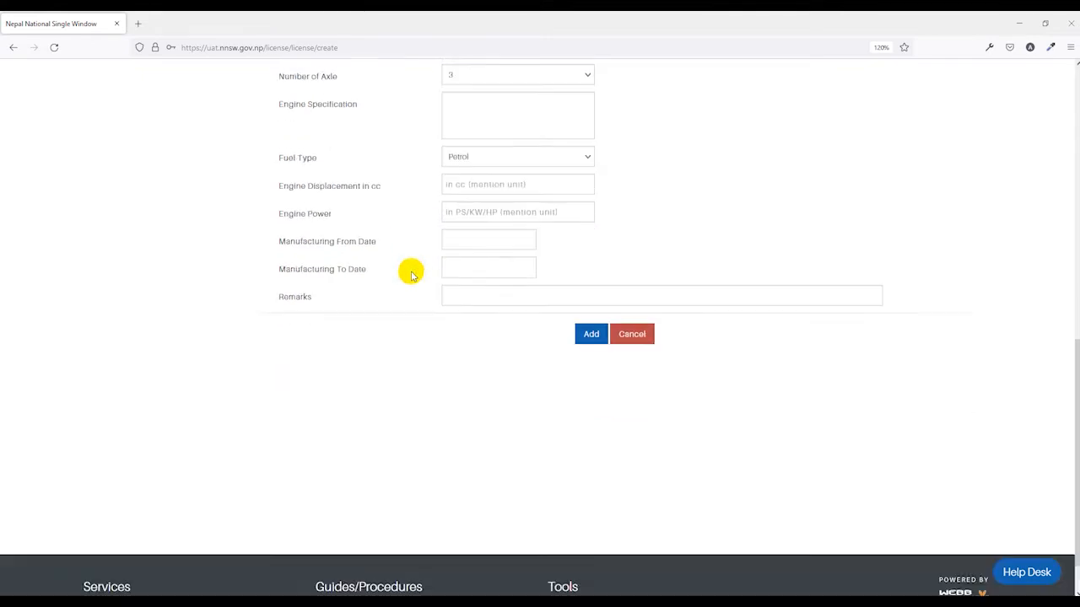
Enter 1200 CC as the engine displacement and 150 PS as the engine power.
scroll(306, 144, up, 2)
click(483, 214)
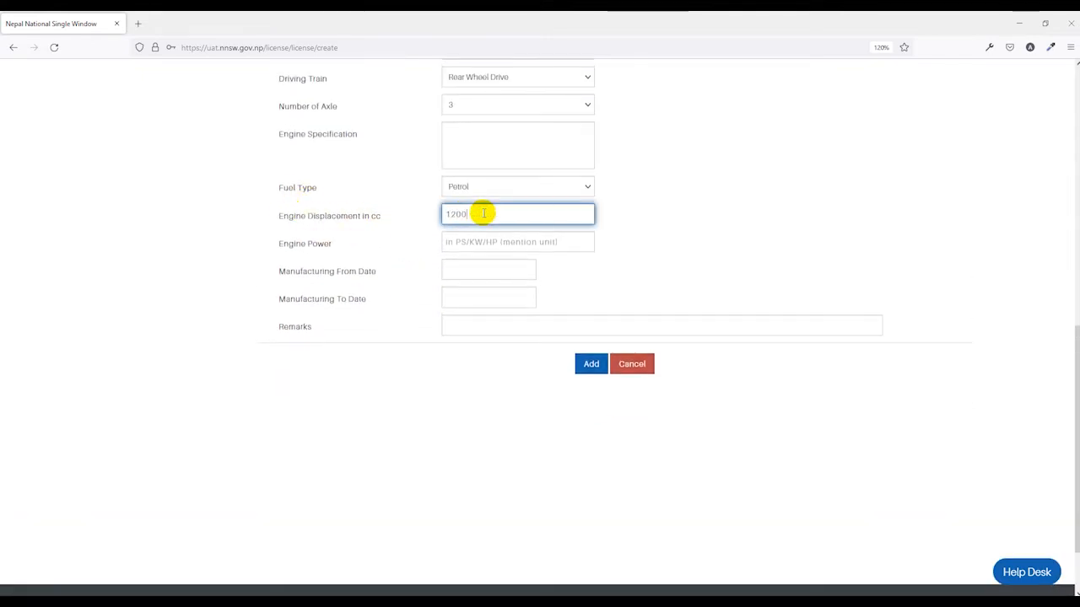
text(1200 CC)
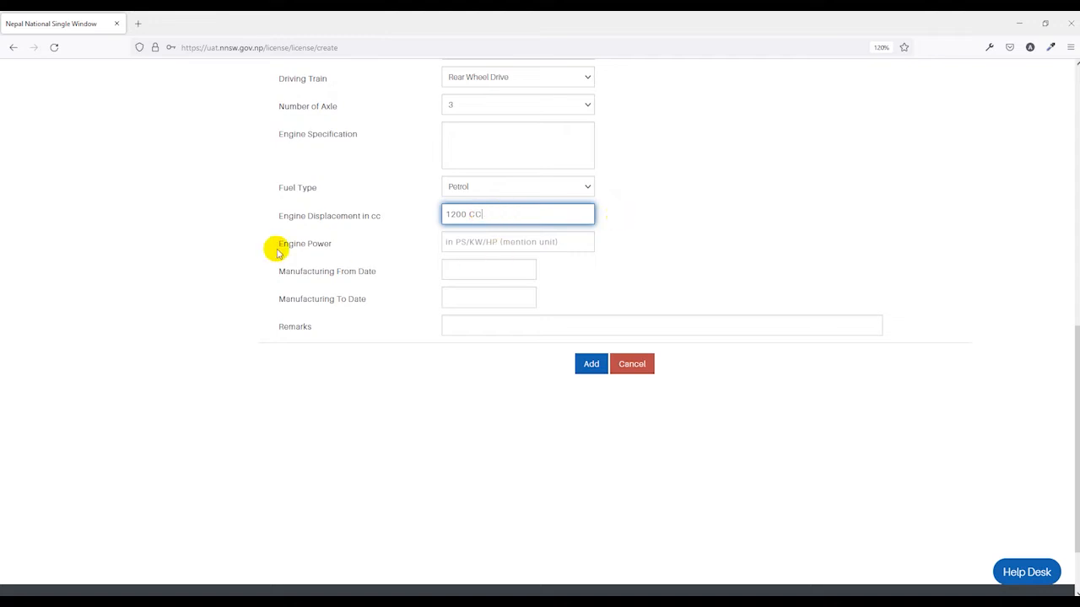
click(453, 243)
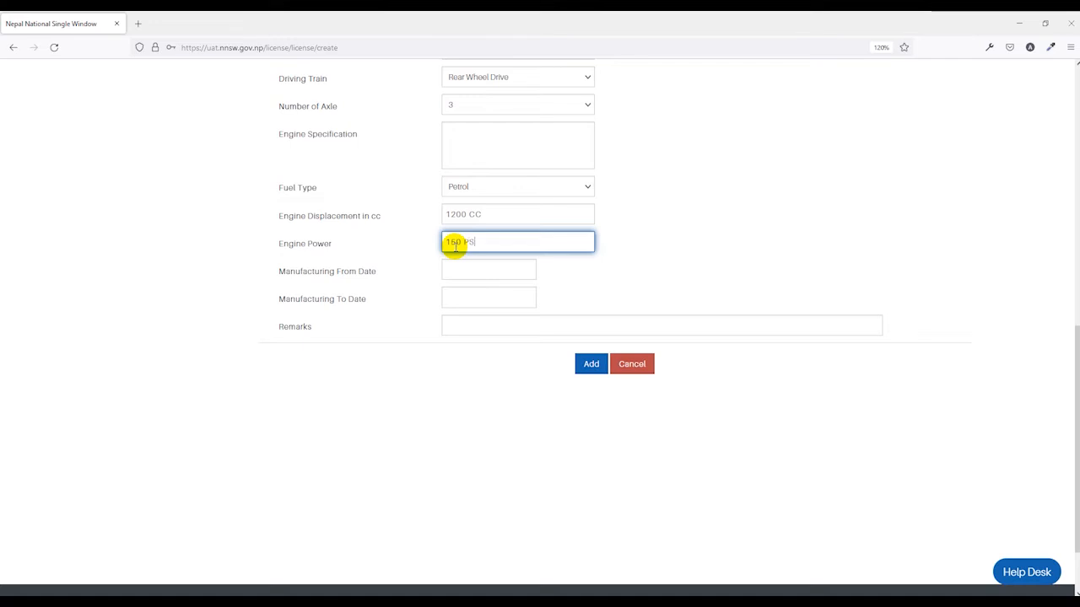
Set the Manufacturing From Date to 02/01/2017.
key(Tab)
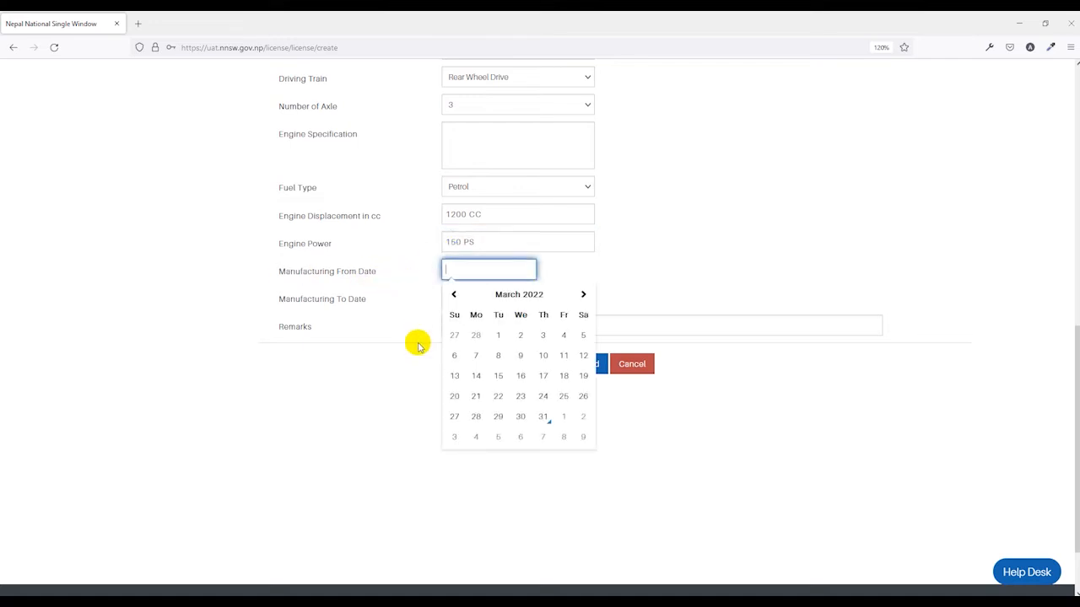
click(505, 296)
click(493, 296)
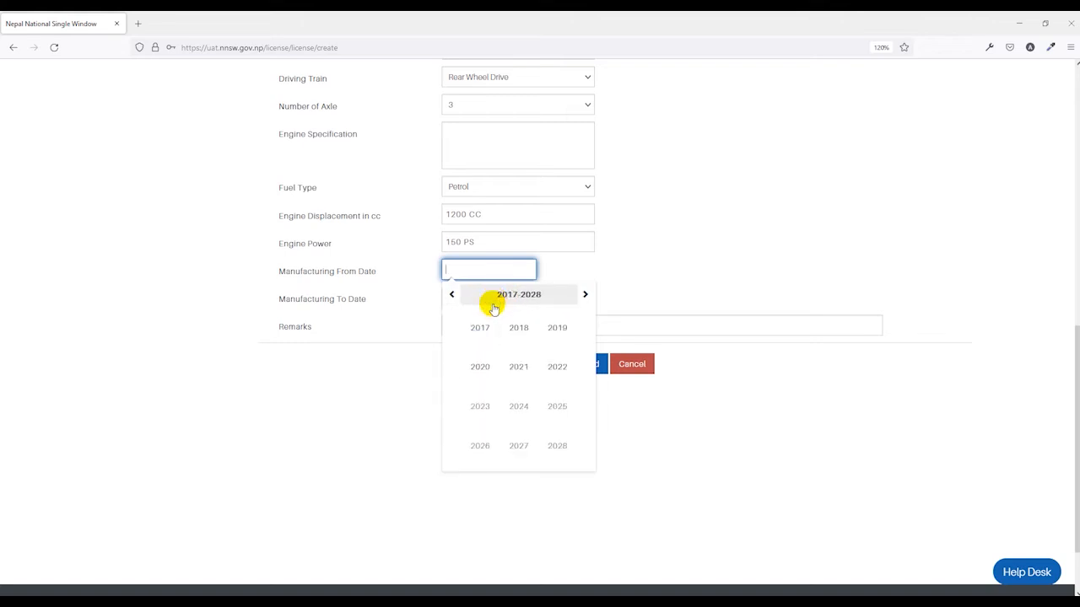
click(479, 327)
click(485, 333)
Set the Manufacturing To Date to 29/01/2025.
click(469, 297)
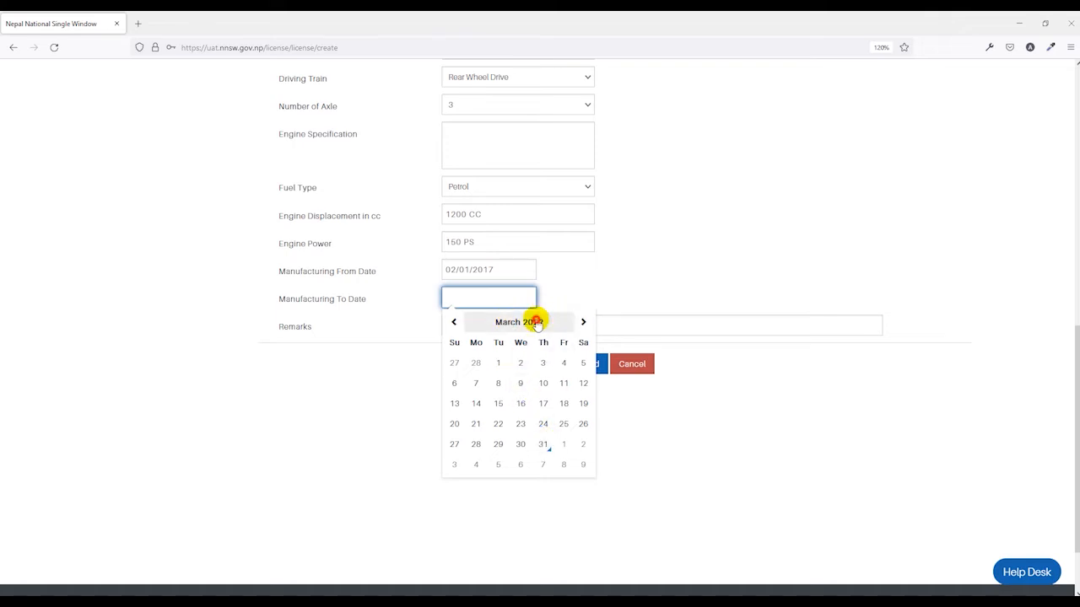
click(533, 322)
click(524, 327)
click(555, 433)
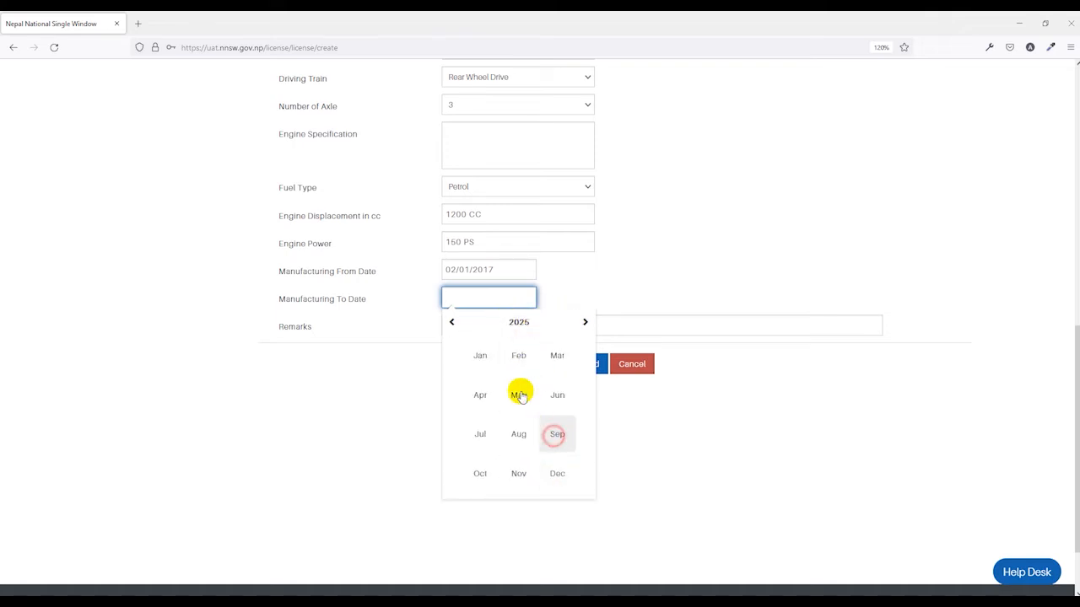
click(518, 356)
click(511, 363)
click(480, 326)
click(464, 365)
Review the ambulance item's commodity details, masses and product specifications.
scroll(537, 363, up, 5)
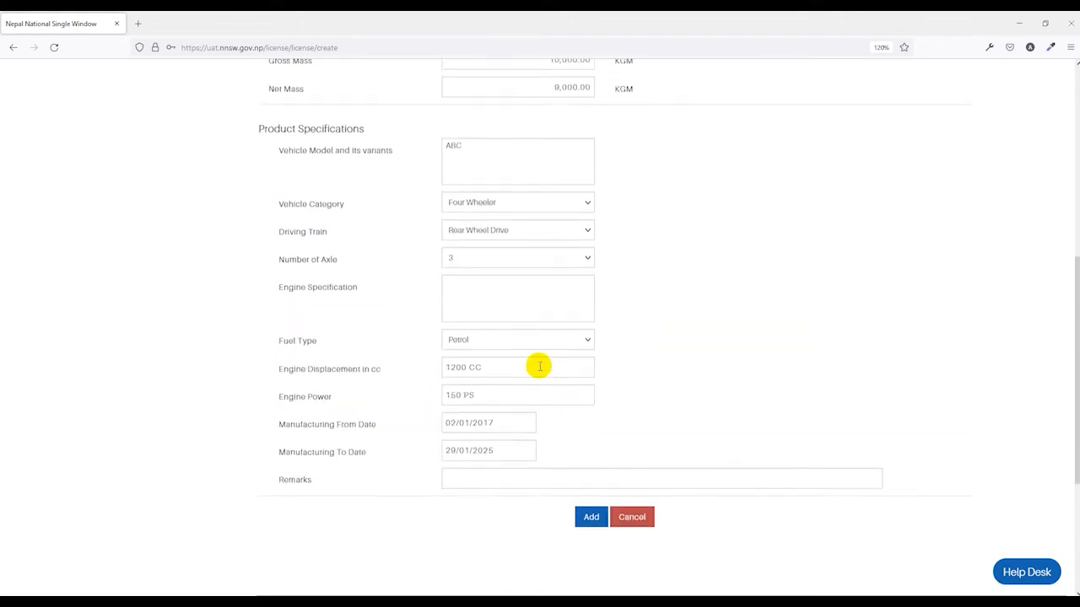
scroll(658, 303, down, 1)
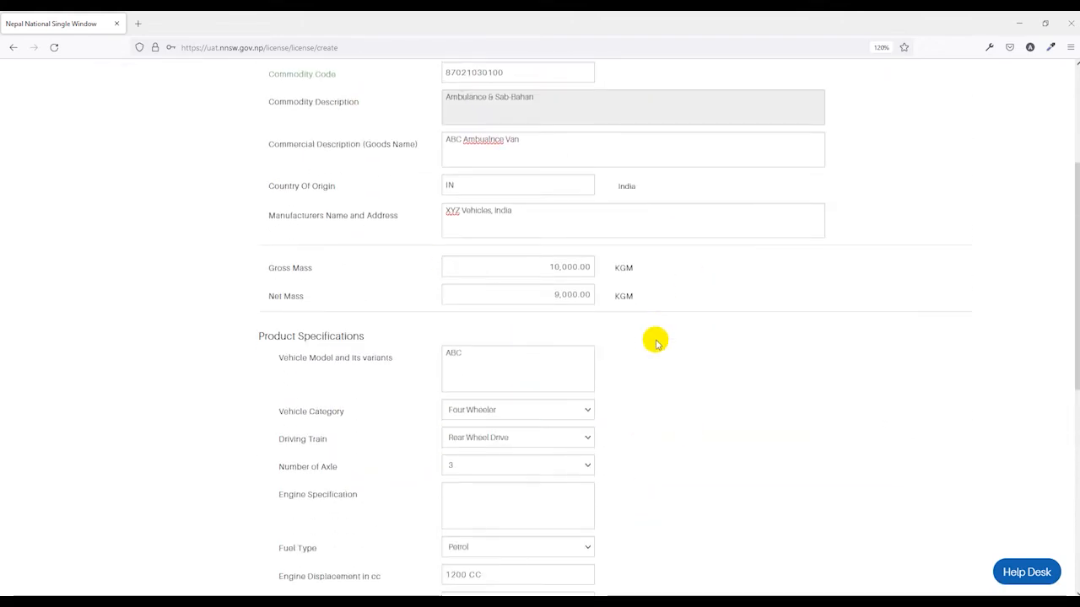
scroll(598, 358, up, 1)
scroll(364, 443, down, 3)
scroll(367, 448, up, 4)
scroll(367, 449, down, 1)
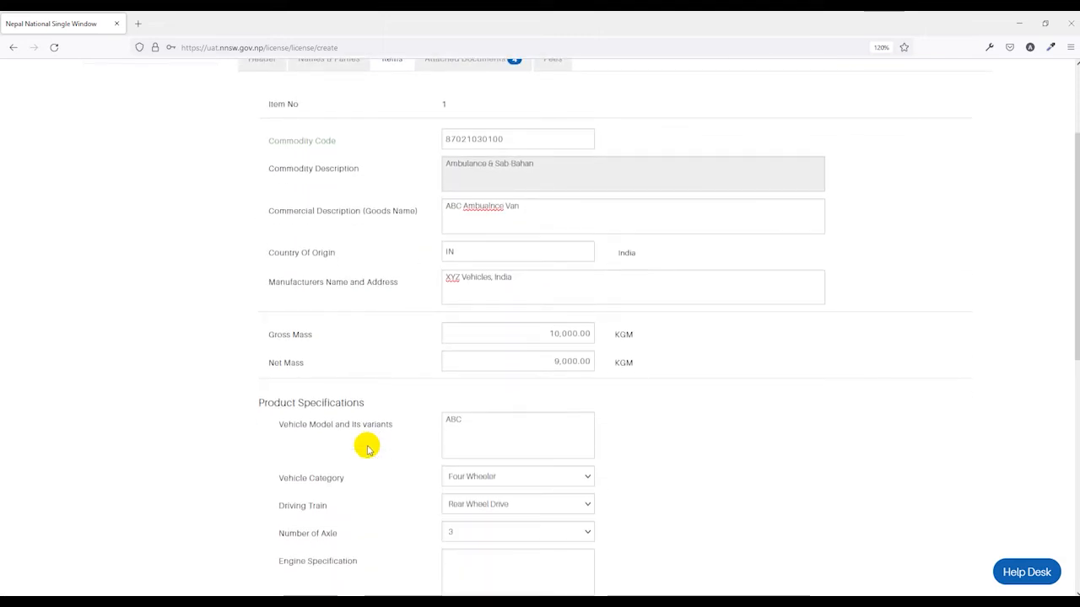
scroll(367, 448, up, 1)
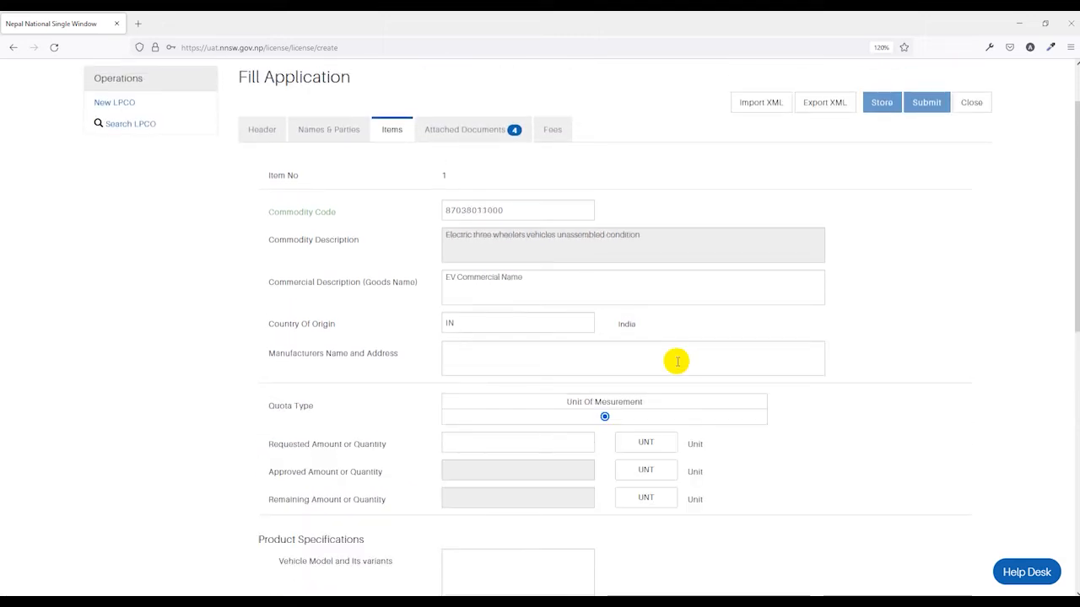
Set the requested quantity of the electric three-wheeler item, commercially named "EV Commercial Name", to 50 units.
scroll(676, 361, down, 3)
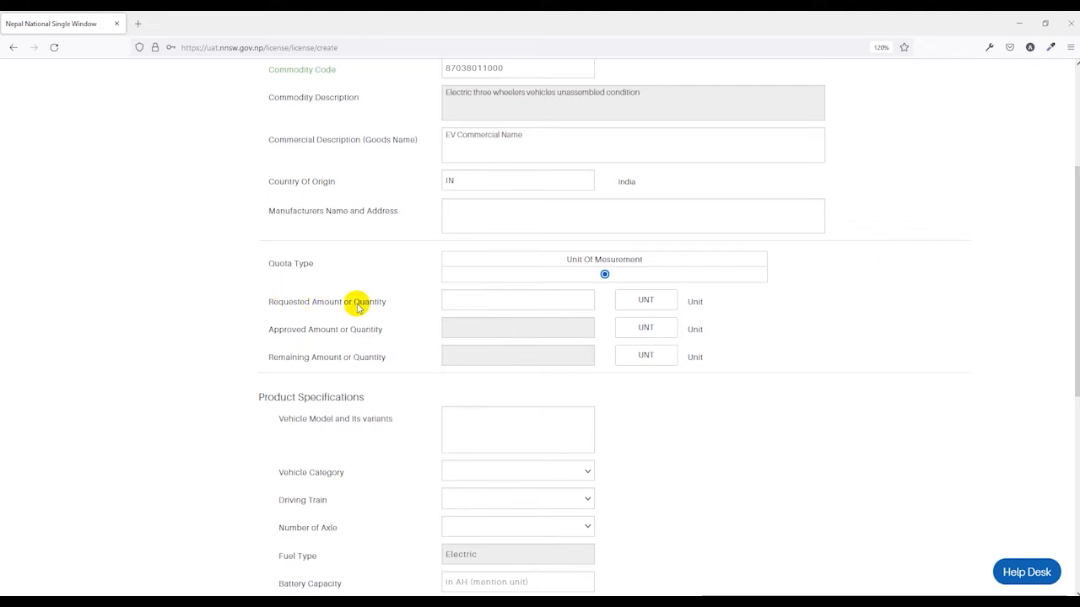
click(556, 302)
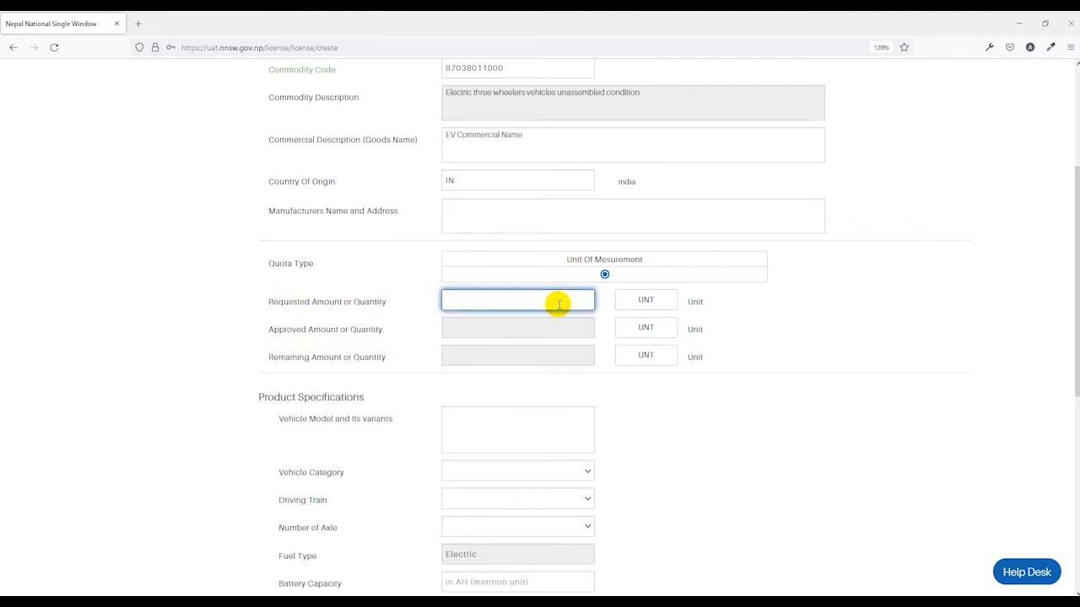
click(795, 313)
scroll(760, 312, down, 2)
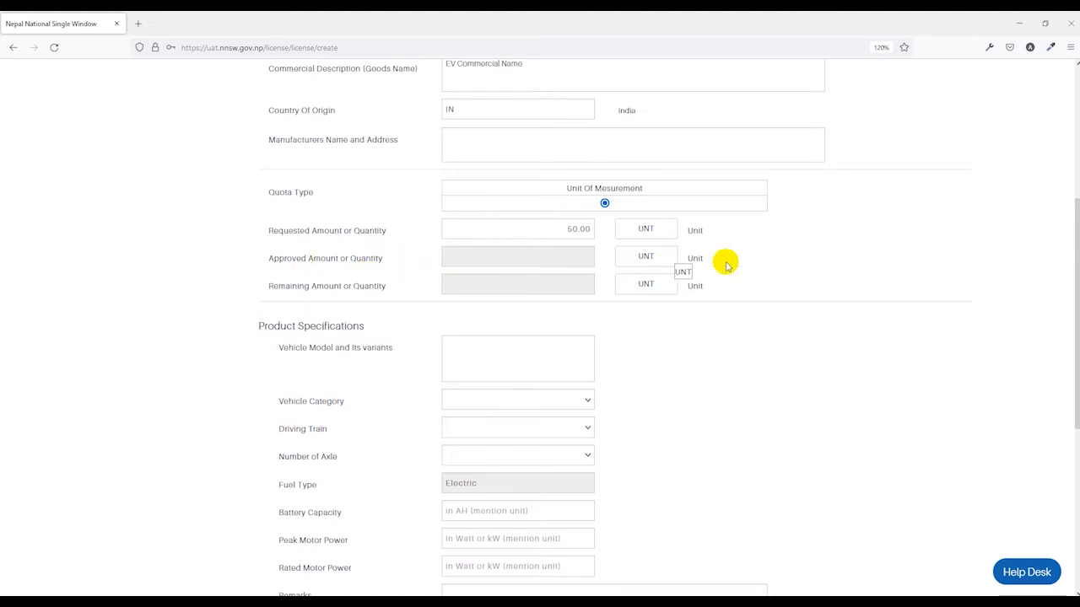
scroll(427, 316, down, 1)
scroll(355, 304, up, 1)
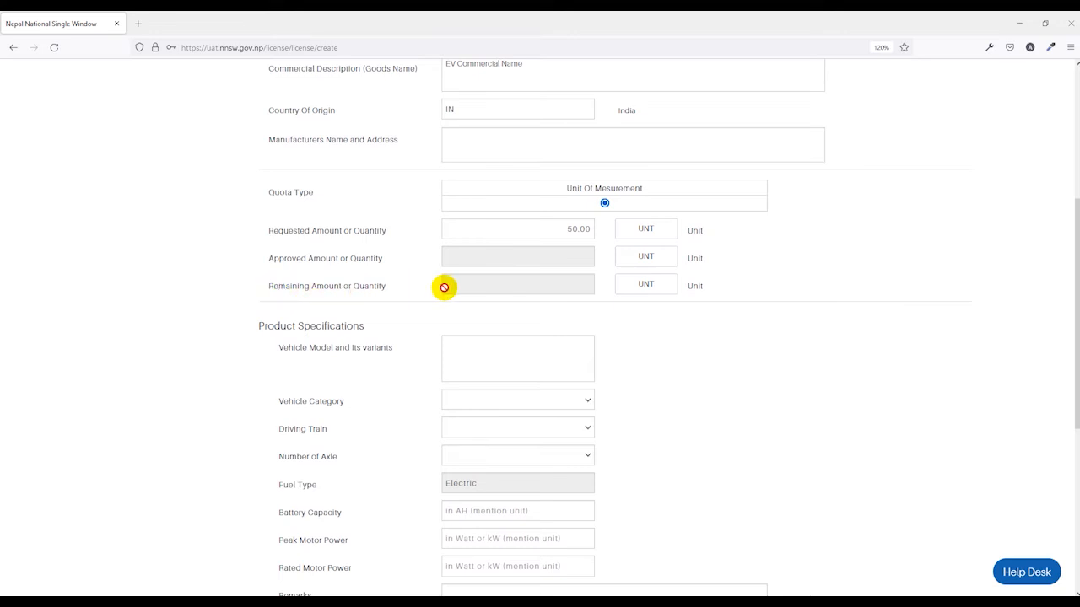
Enter 7000 AH battery capacity, 200 KW peak and 190 KW rated motor power, and add the electric vehicle item to the application.
scroll(588, 282, down, 2)
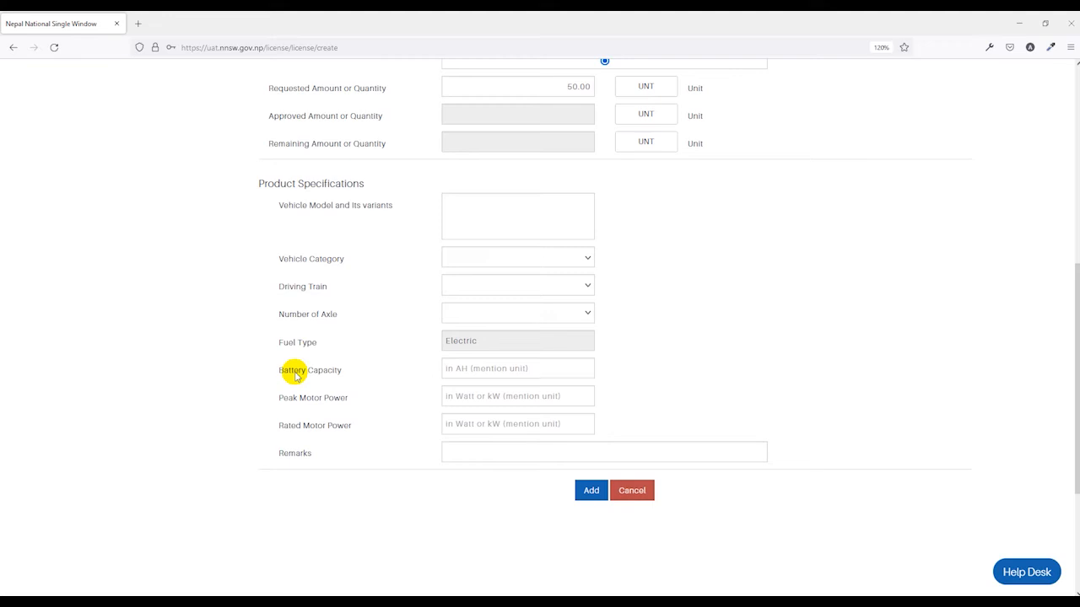
click(456, 368)
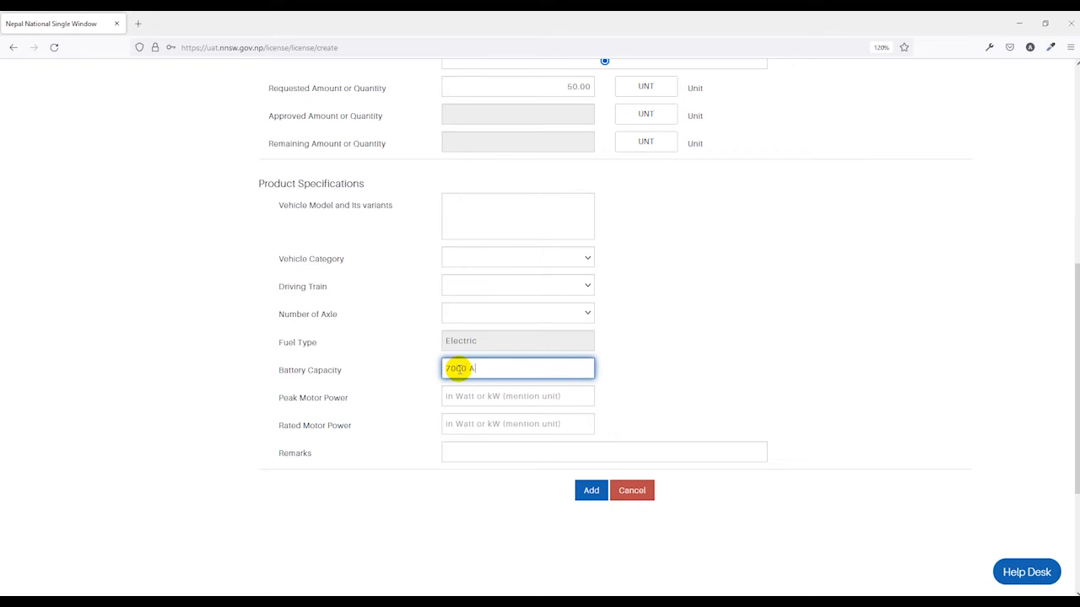
click(590, 397)
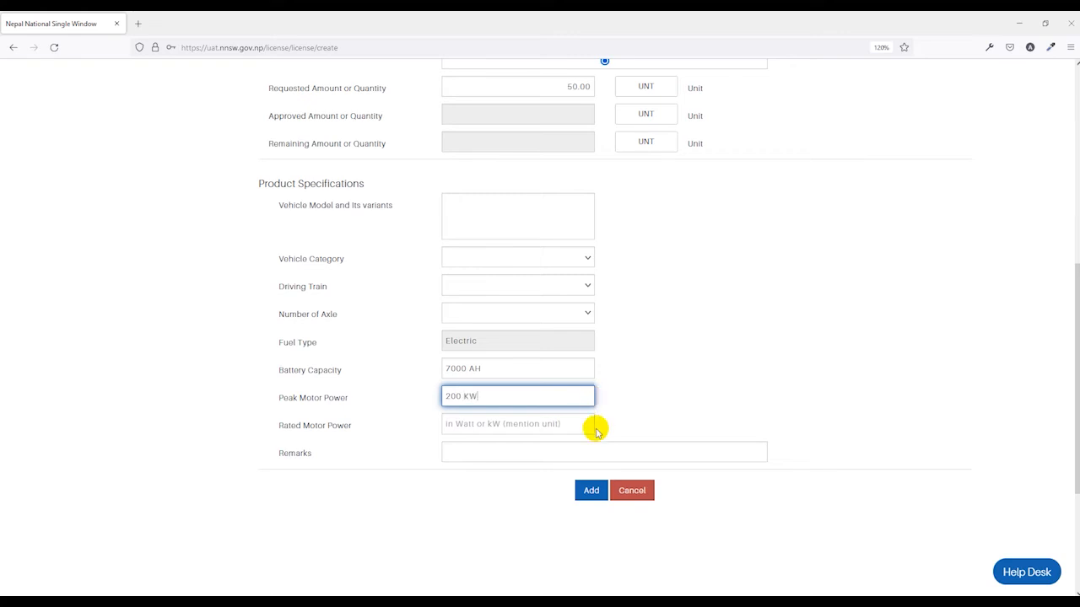
click(477, 424)
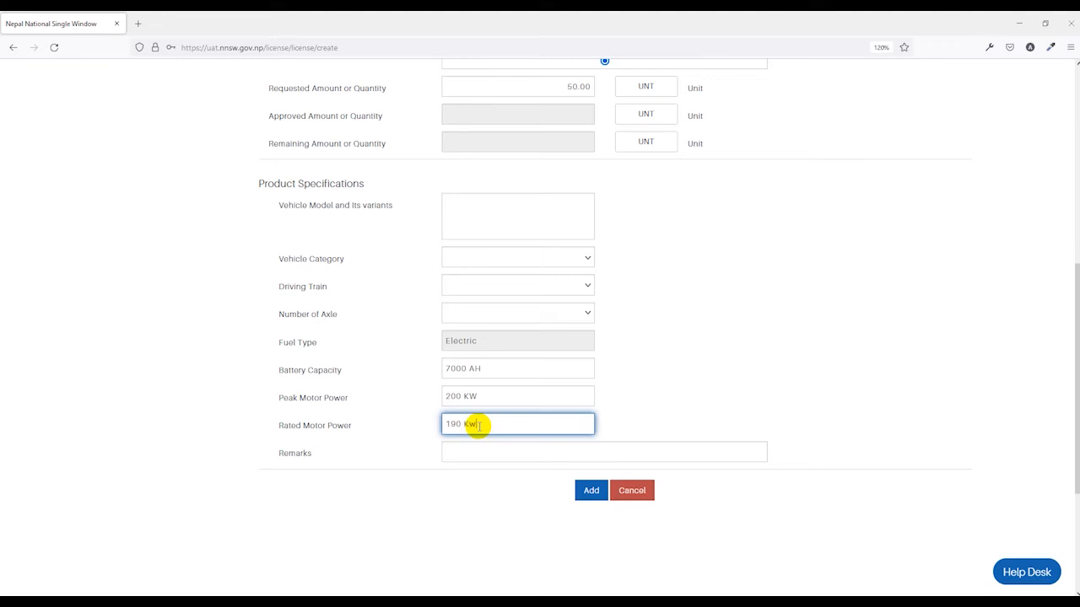
click(430, 468)
click(589, 491)
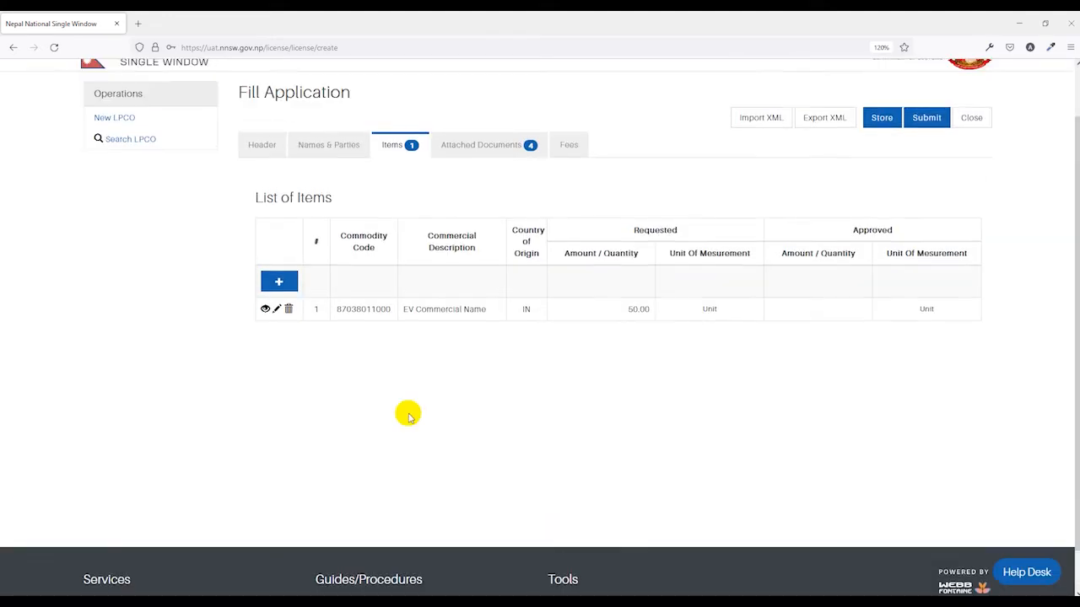
scroll(408, 414, up, 1)
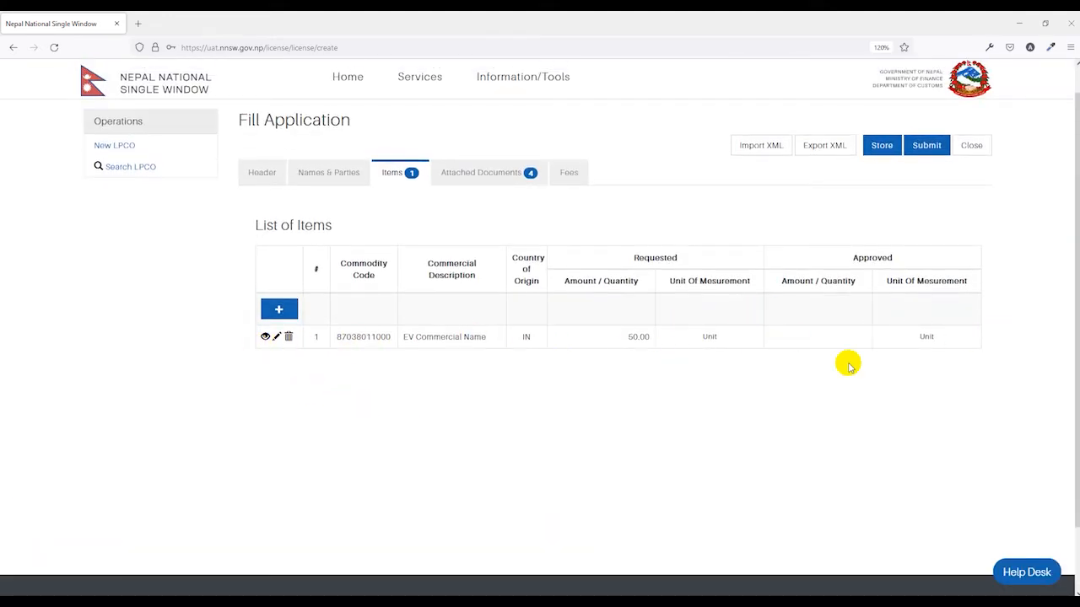
scroll(848, 365, up, 1)
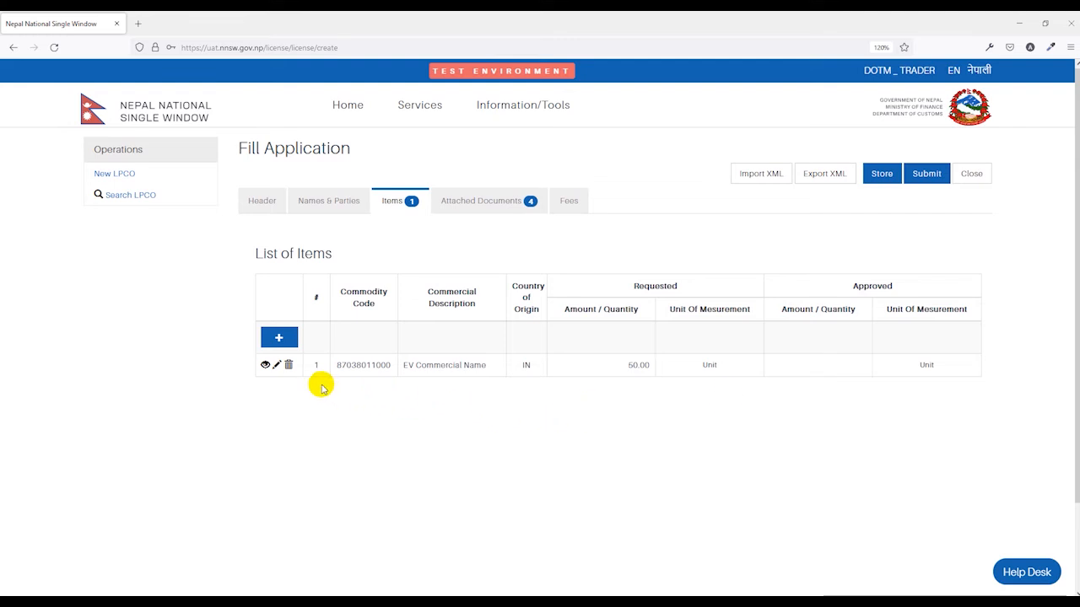
click(279, 338)
scroll(472, 371, down, 5)
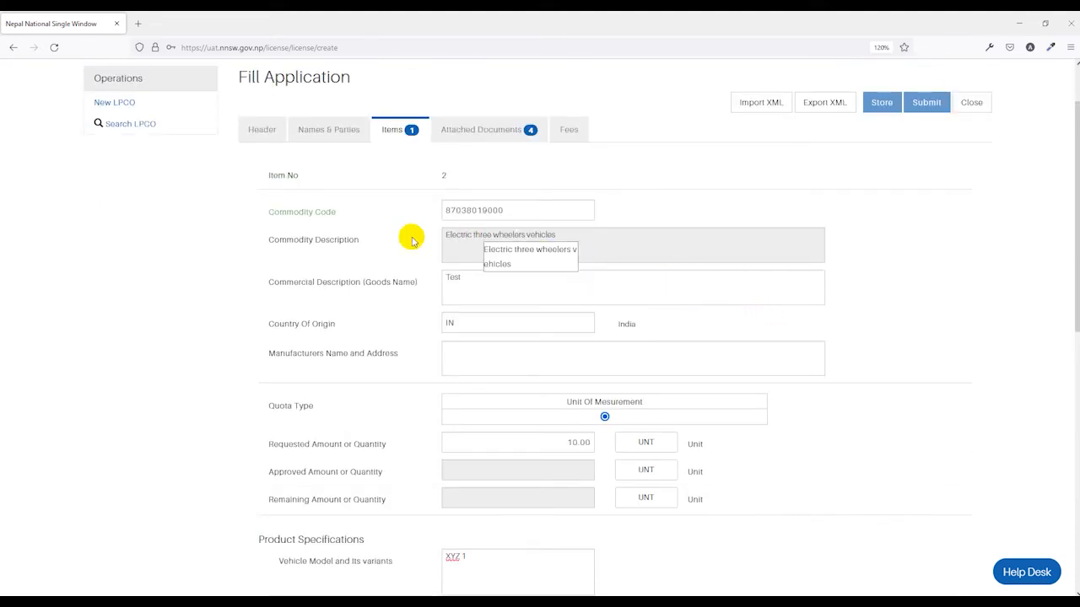
scroll(488, 408, down, 5)
scroll(483, 405, down, 3)
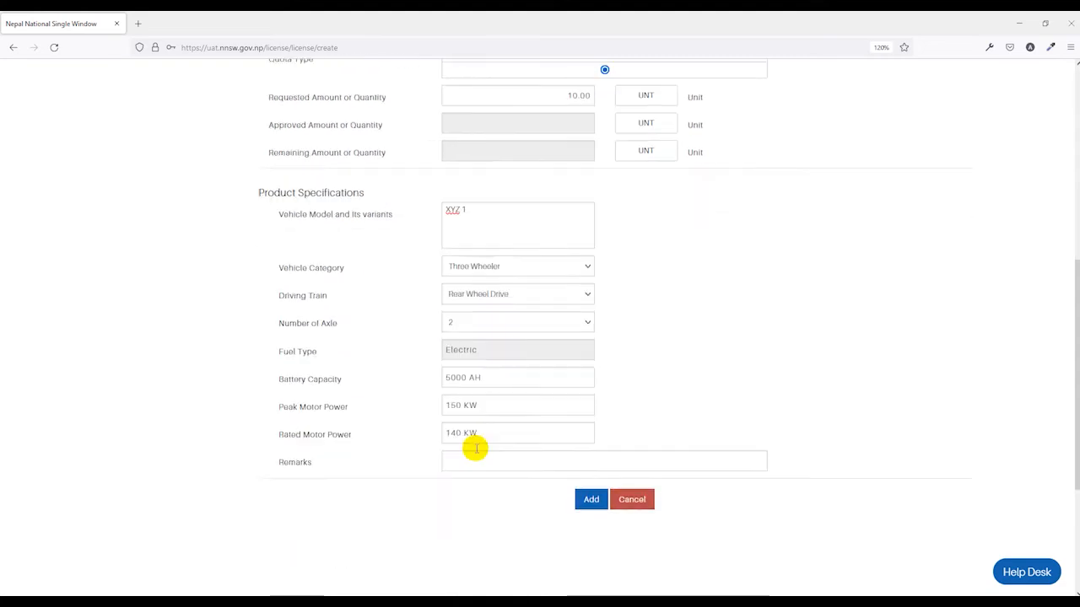
click(589, 497)
scroll(506, 414, up, 2)
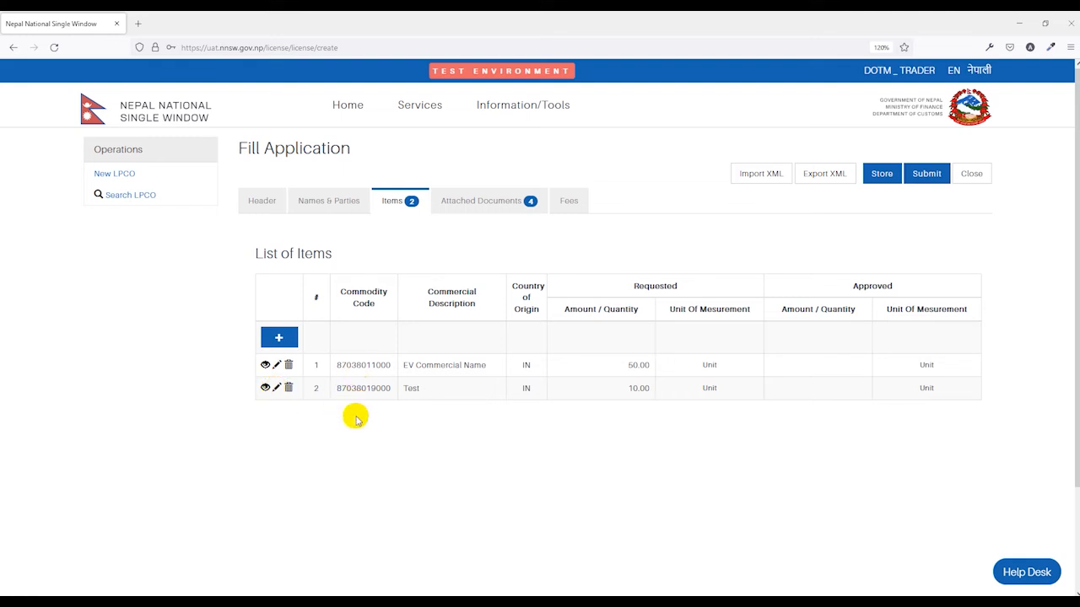
In the attached documents, edit the Documents of Performa Invoice entry with reference number 123 and date 28/02/2022.
click(479, 194)
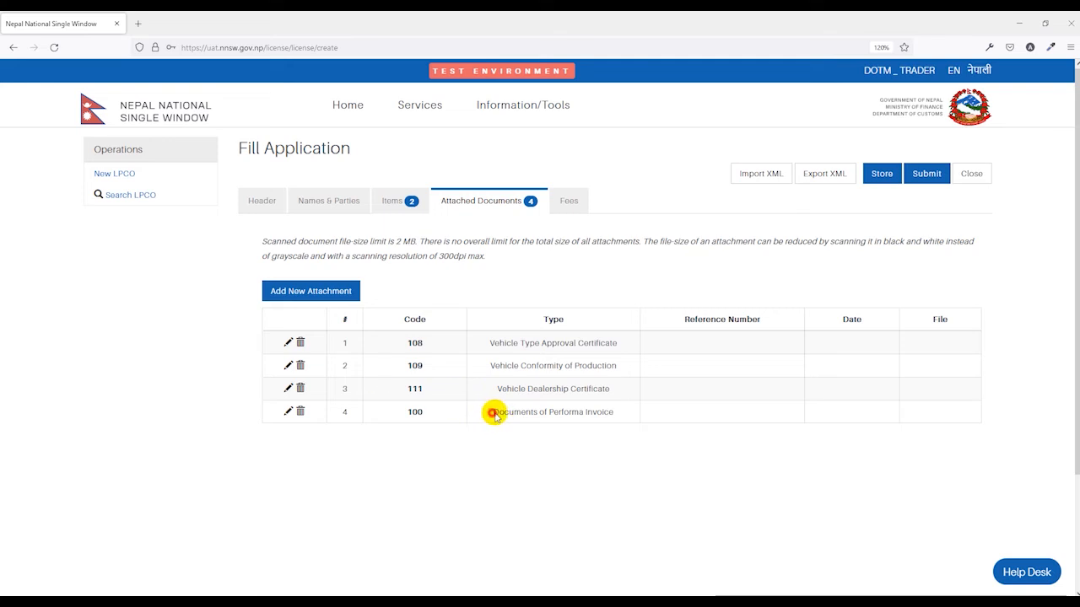
drag(492, 415, 619, 413)
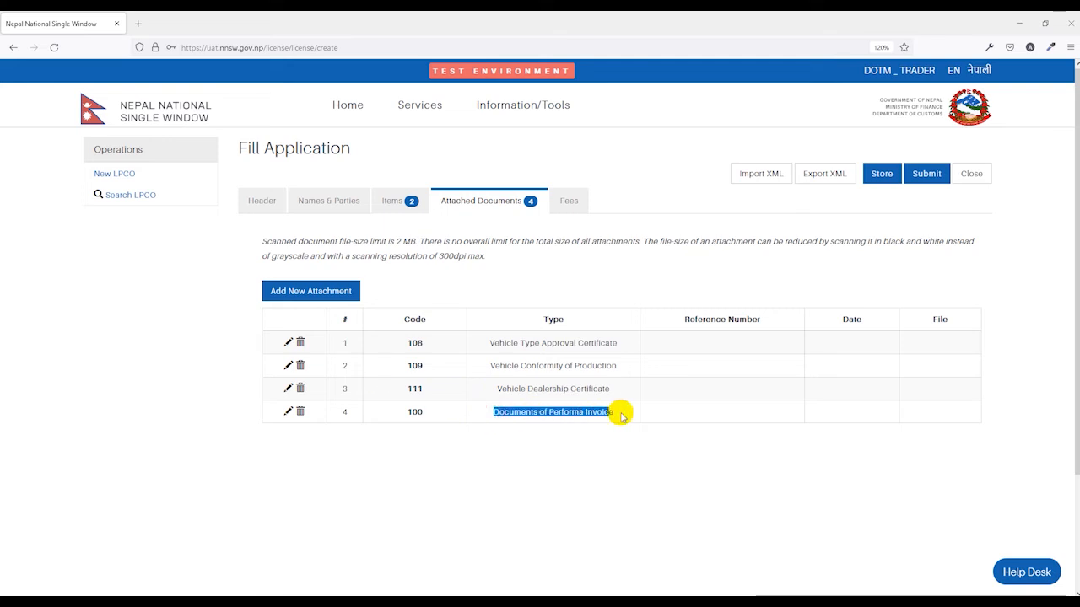
click(553, 430)
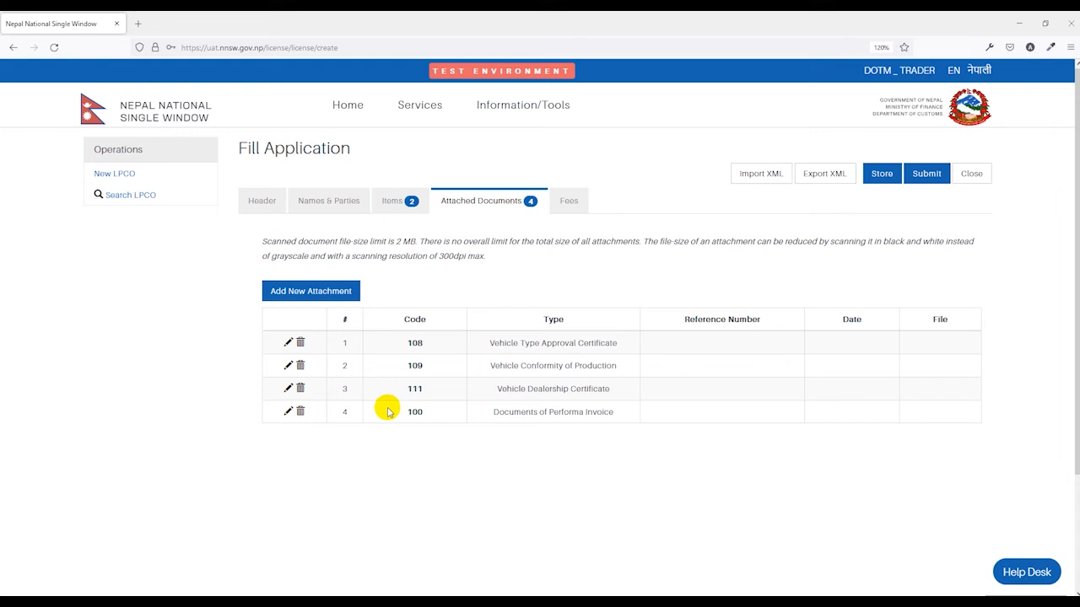
click(288, 411)
click(483, 327)
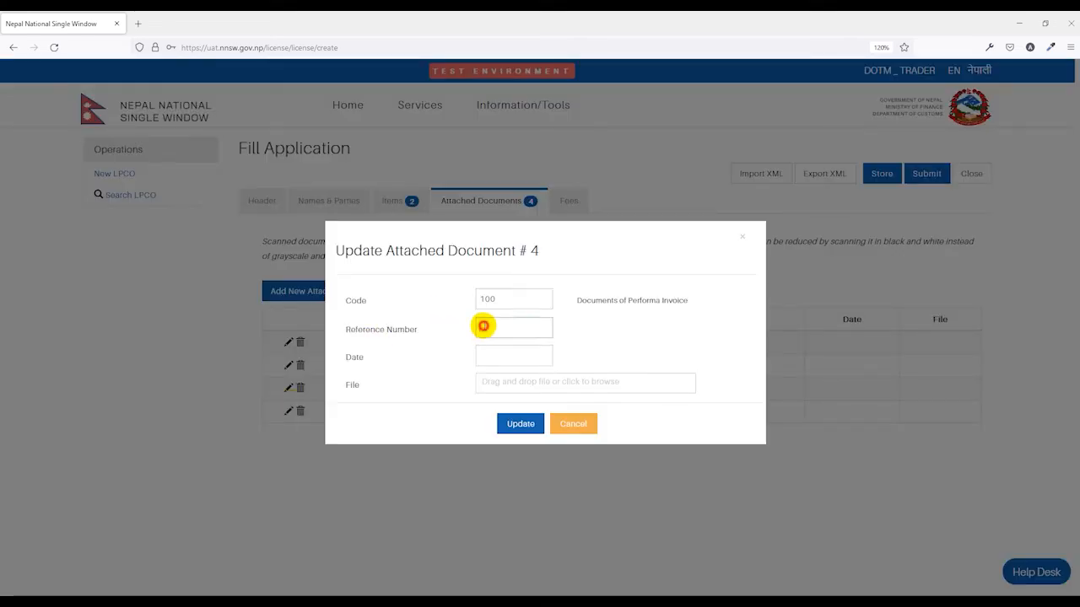
click(502, 354)
click(516, 422)
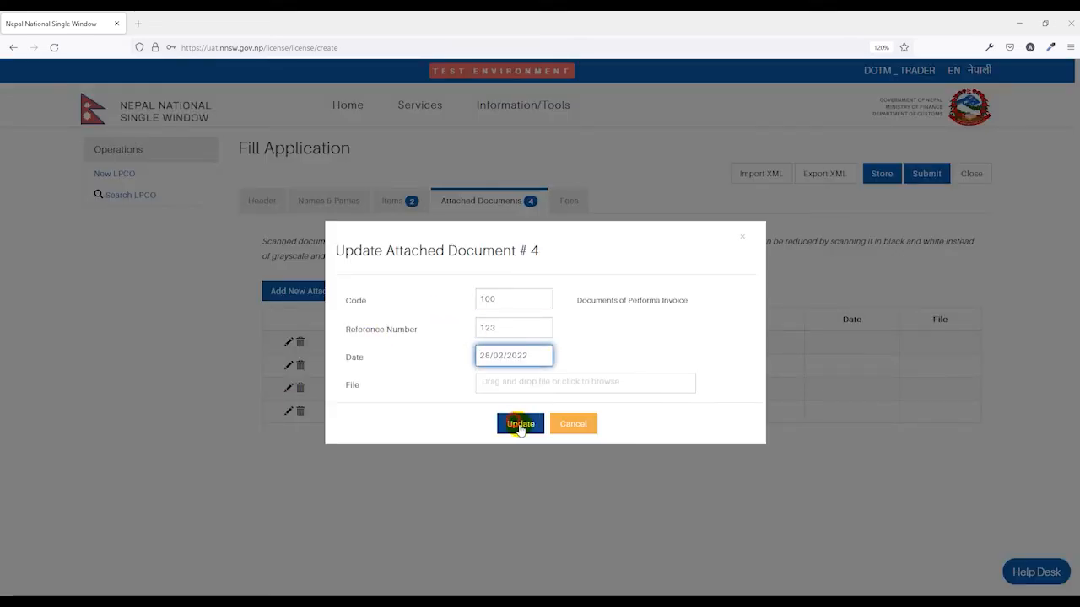
Attach A22000445.pdf from Downloads to the Documents of Performa Invoice entry and save the updated entry.
click(494, 382)
scroll(213, 173, down, 5)
scroll(213, 173, up, 3)
scroll(169, 144, down, 3)
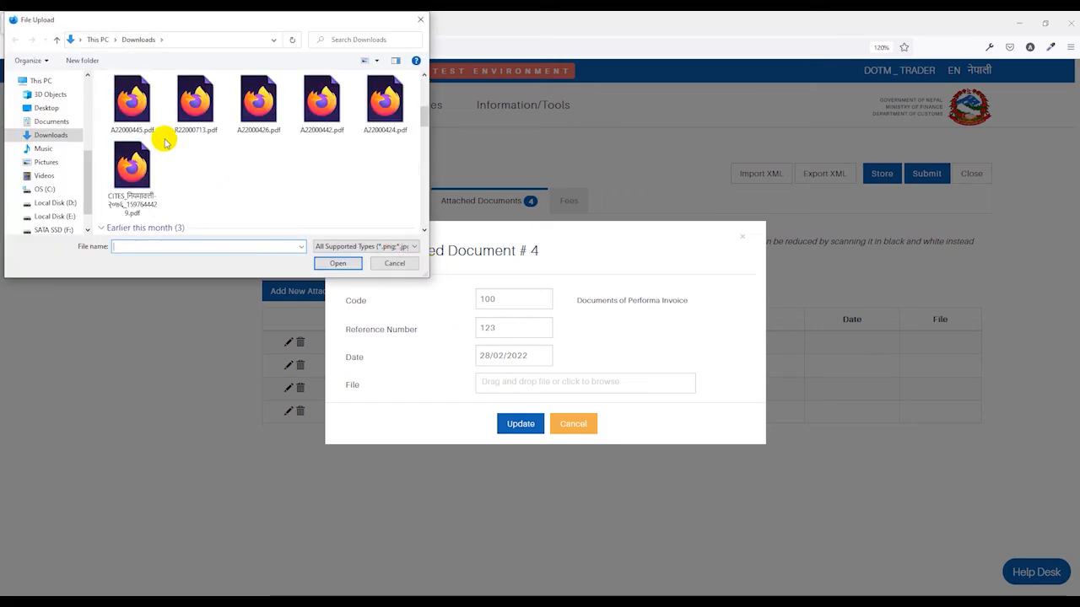
double_click(135, 113)
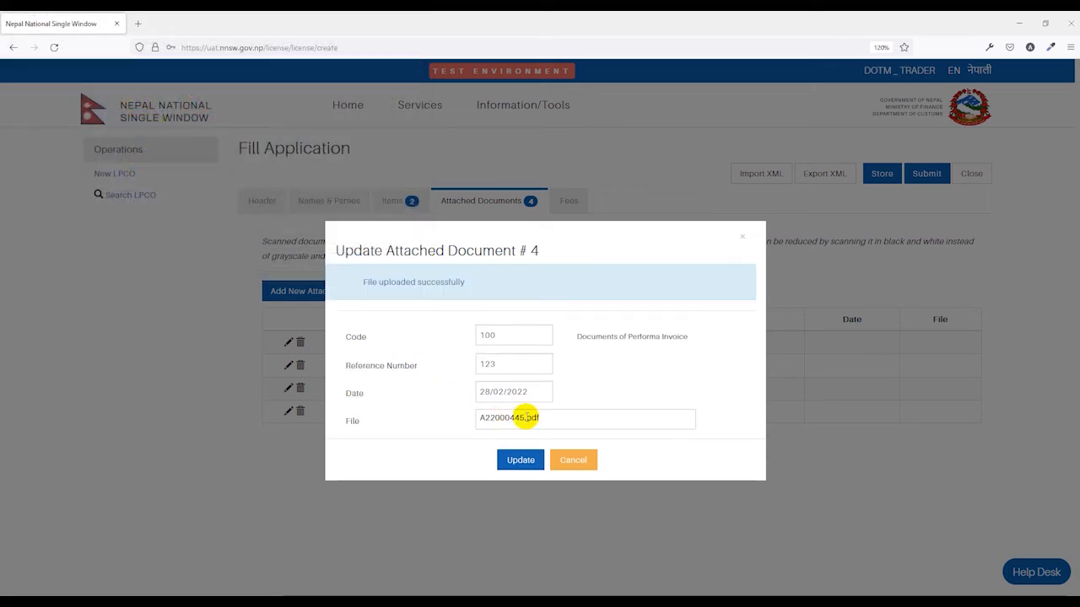
click(520, 463)
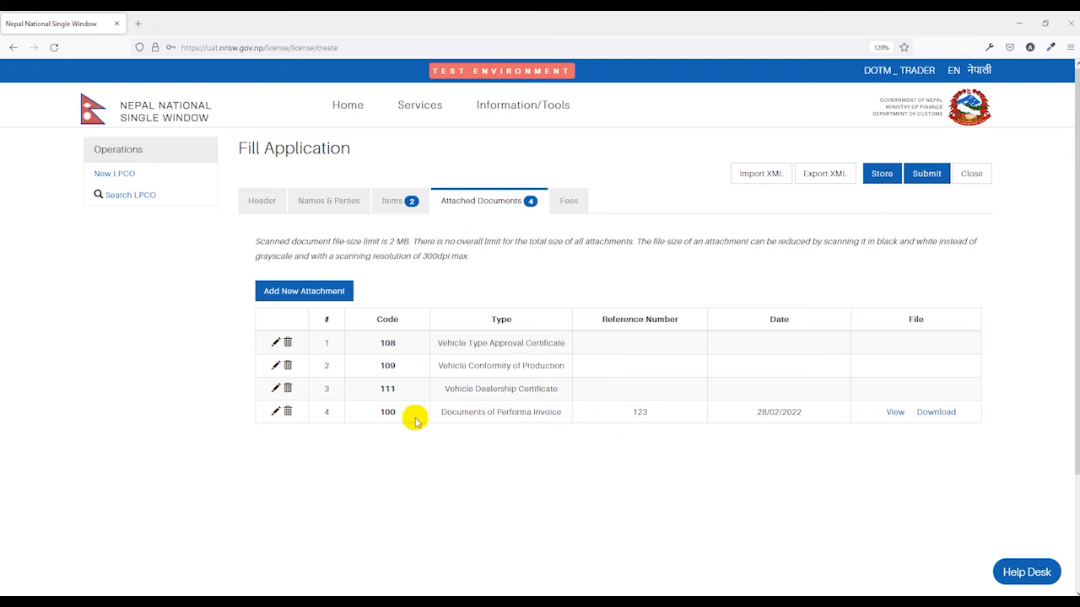
Complete the Vehicle Type Approval, Conformity of Production and Dealership Certificate entries with the date 31/03/2022 and attached files.
click(275, 389)
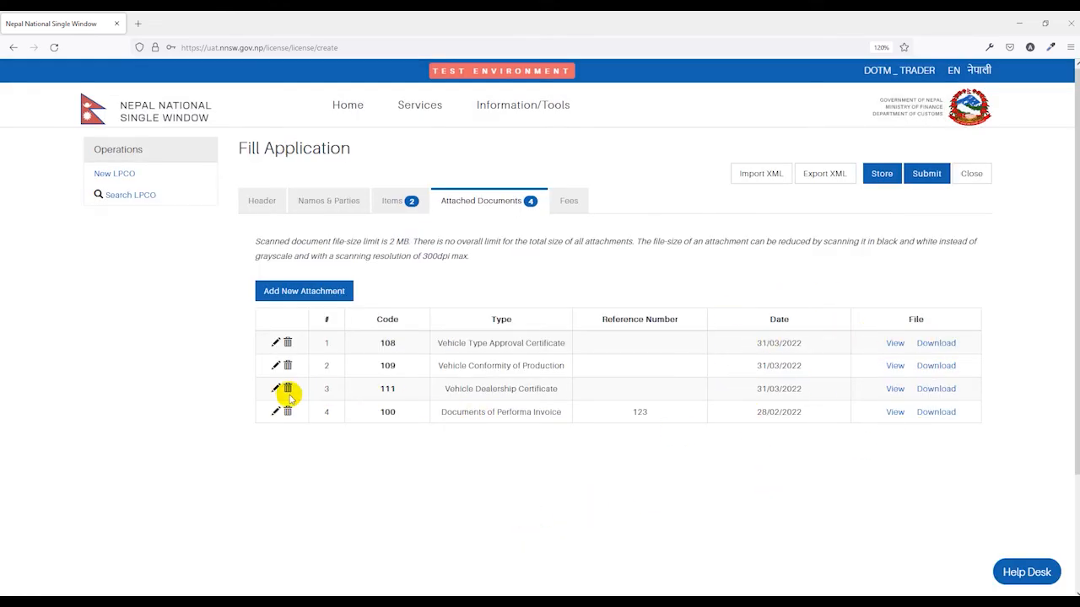
Add a new attachment with code 999 (Others), reference number "Product Pic" and the file A22000424.pdf from Downloads.
click(300, 293)
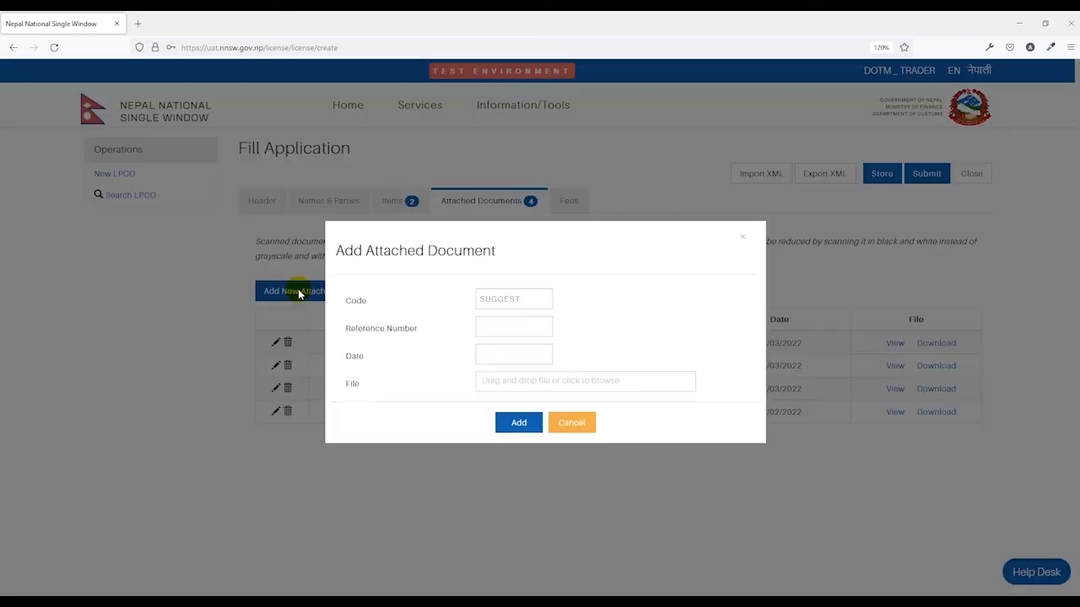
click(494, 300)
scroll(531, 384, down, 10)
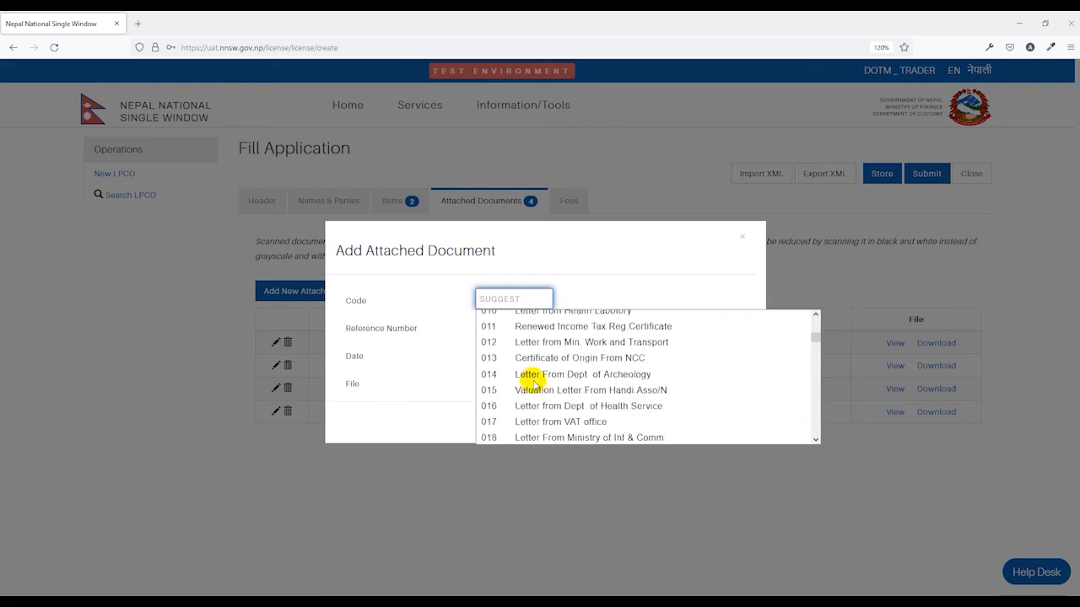
scroll(570, 406, down, 20)
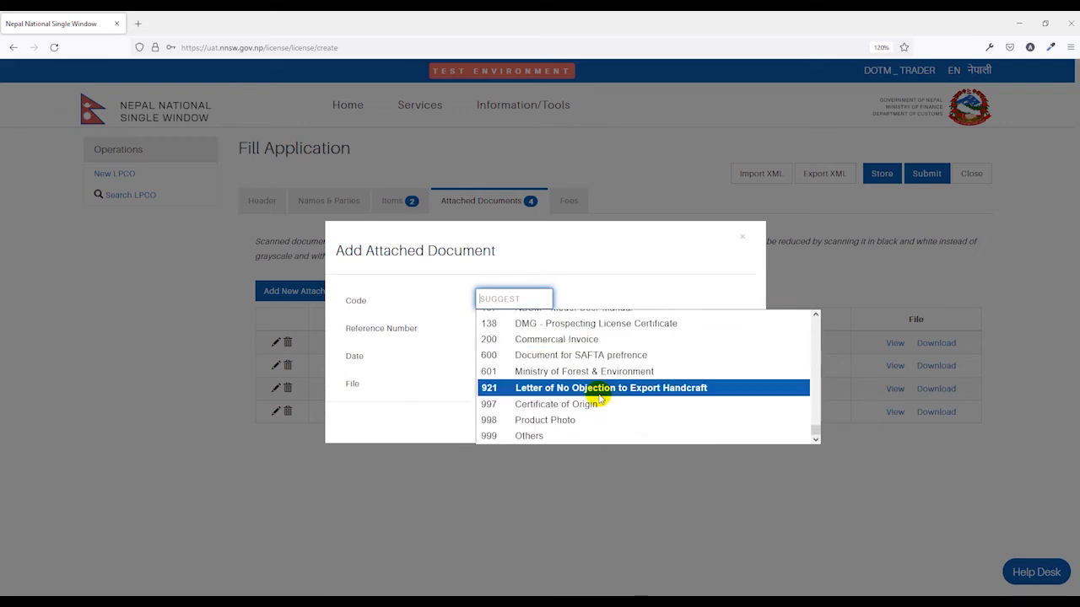
click(541, 437)
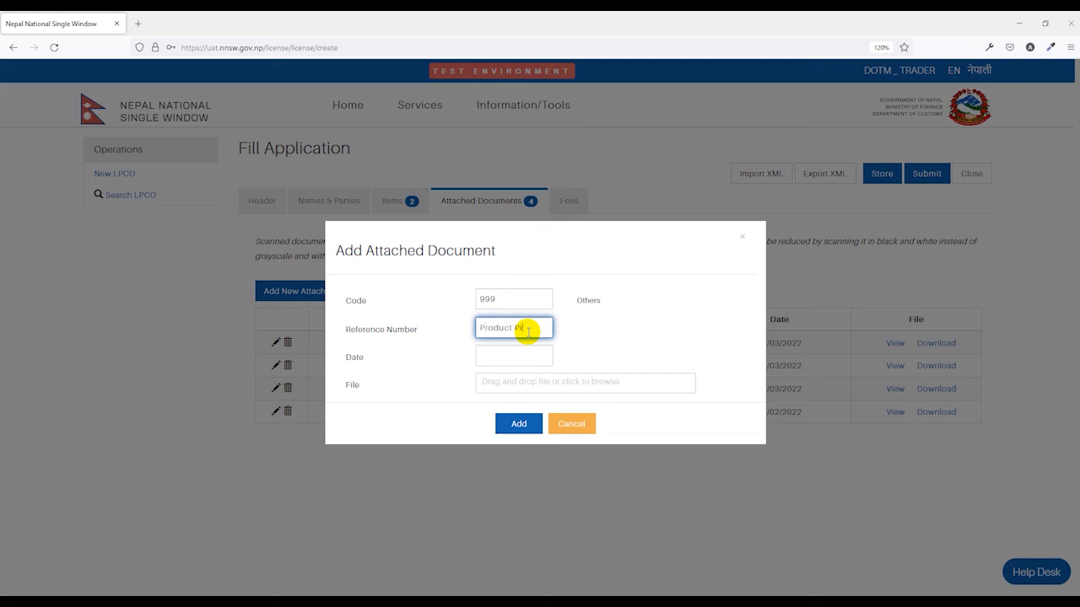
click(497, 385)
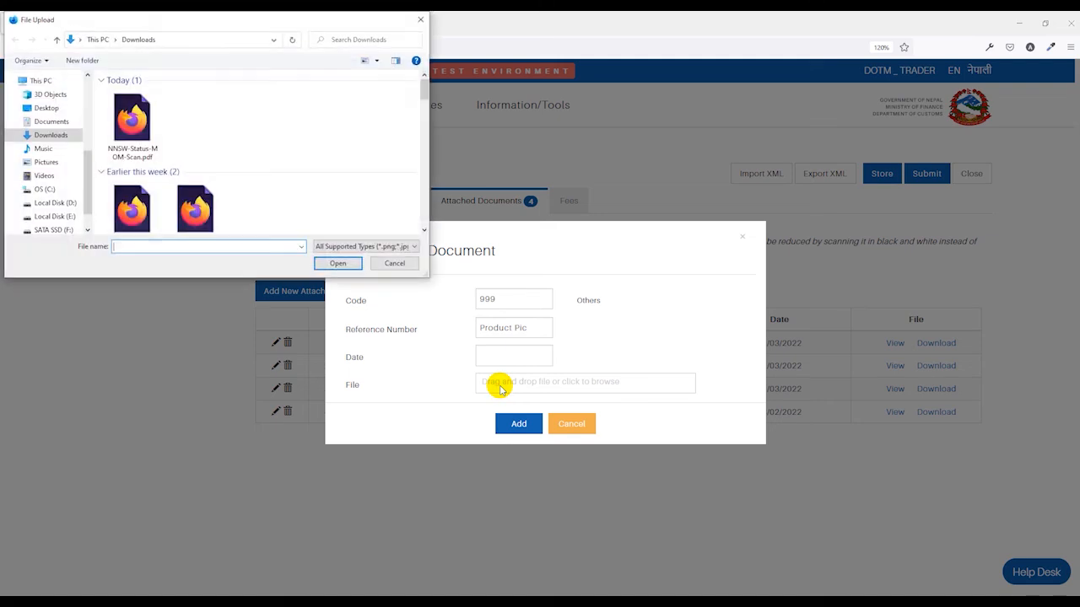
scroll(289, 205, down, 3)
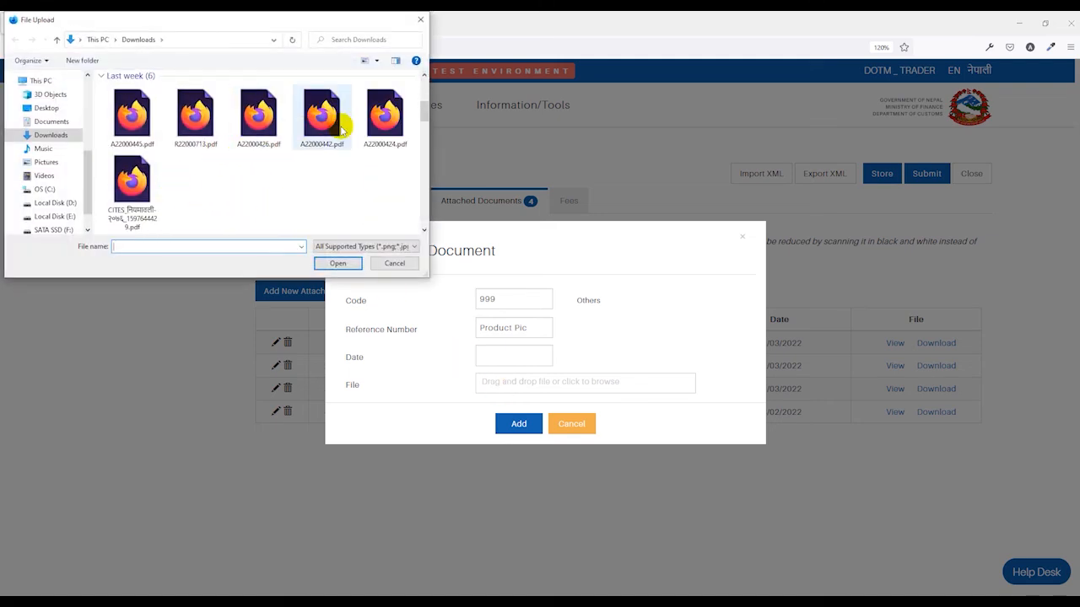
double_click(385, 116)
click(519, 455)
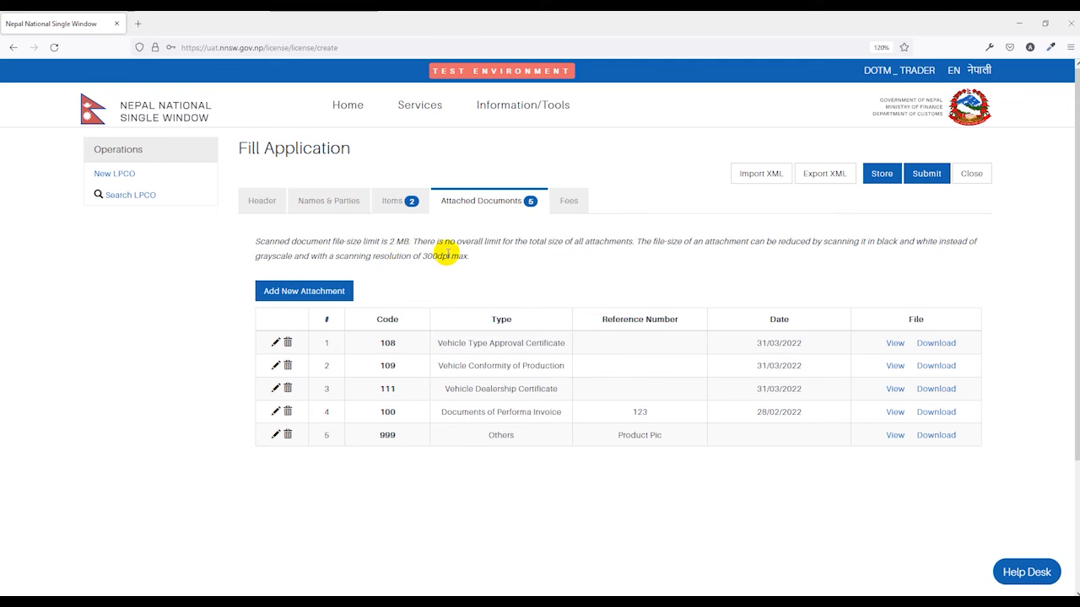
Submit the LPCO application, confirm the submission and dismiss the resulting summary.
click(927, 177)
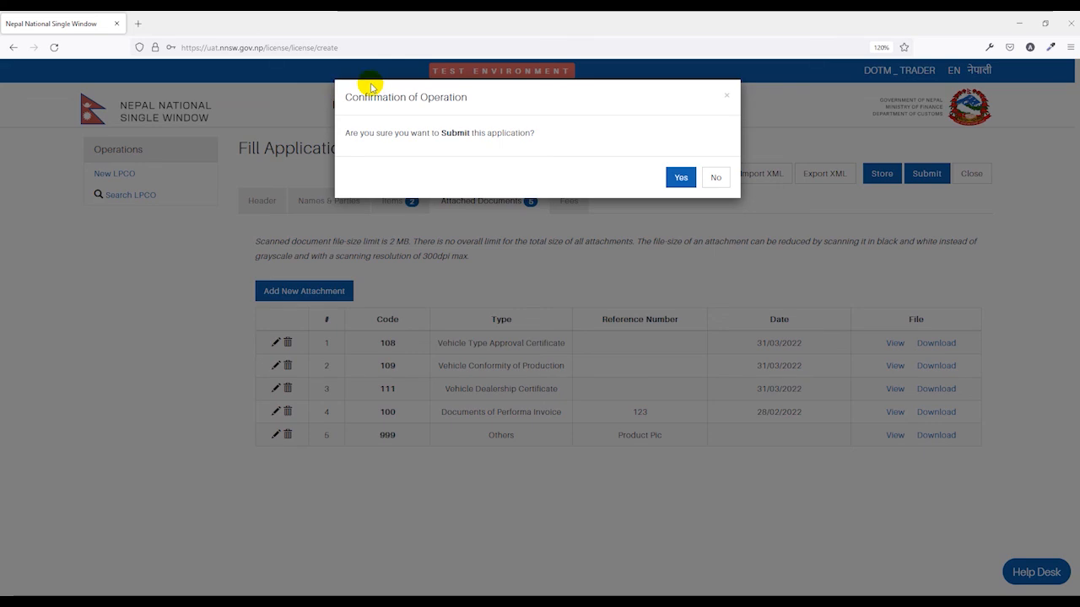
click(681, 180)
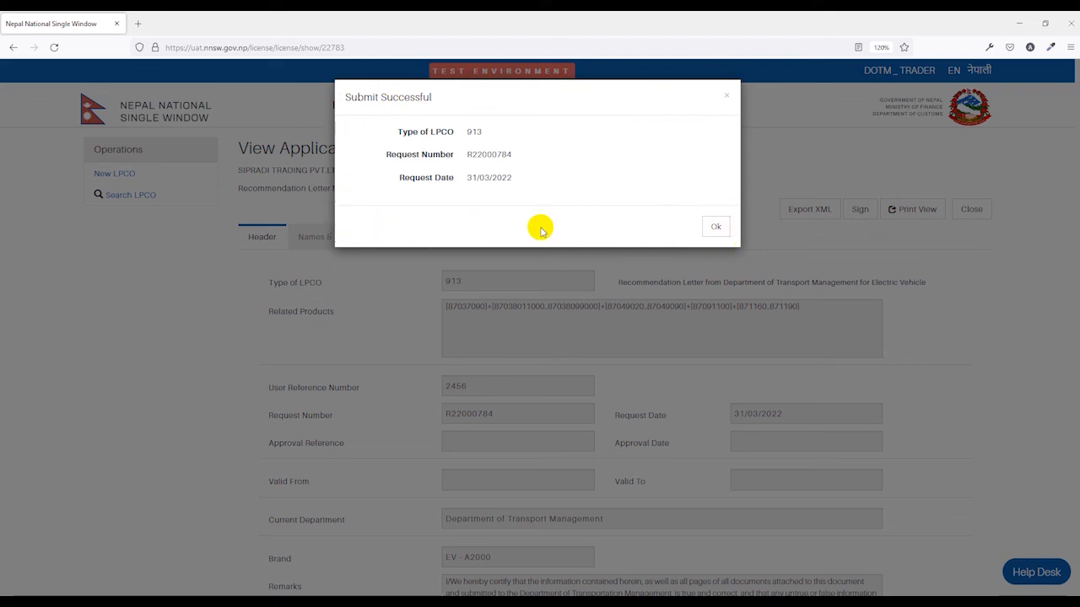
click(715, 226)
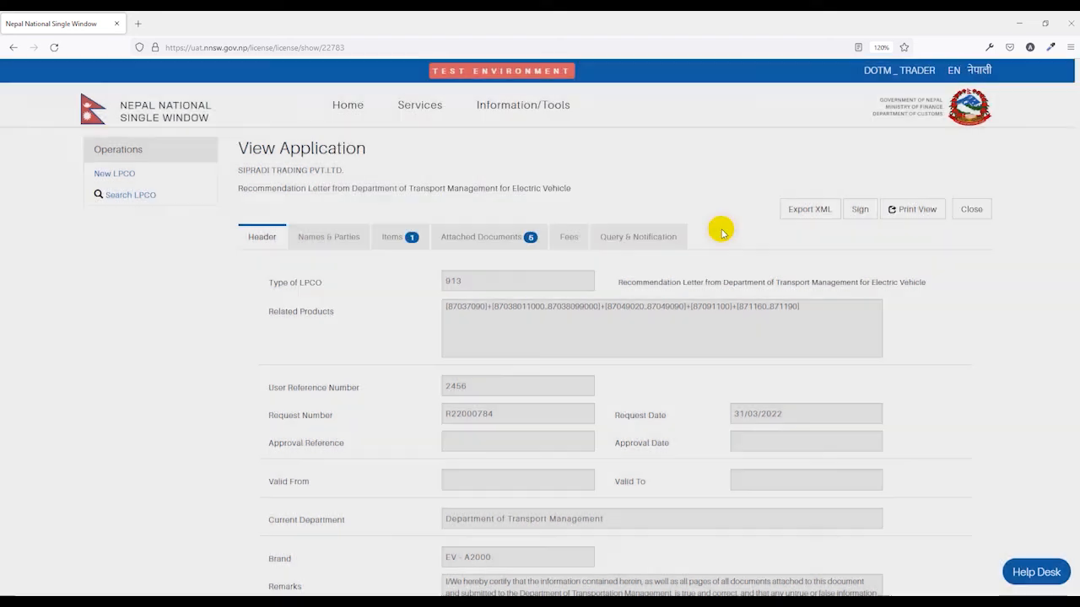
Review the submitted application's company and exporter details, and check its status in the query and notification history.
click(329, 238)
scroll(354, 352, down, 3)
drag(268, 287, 353, 291)
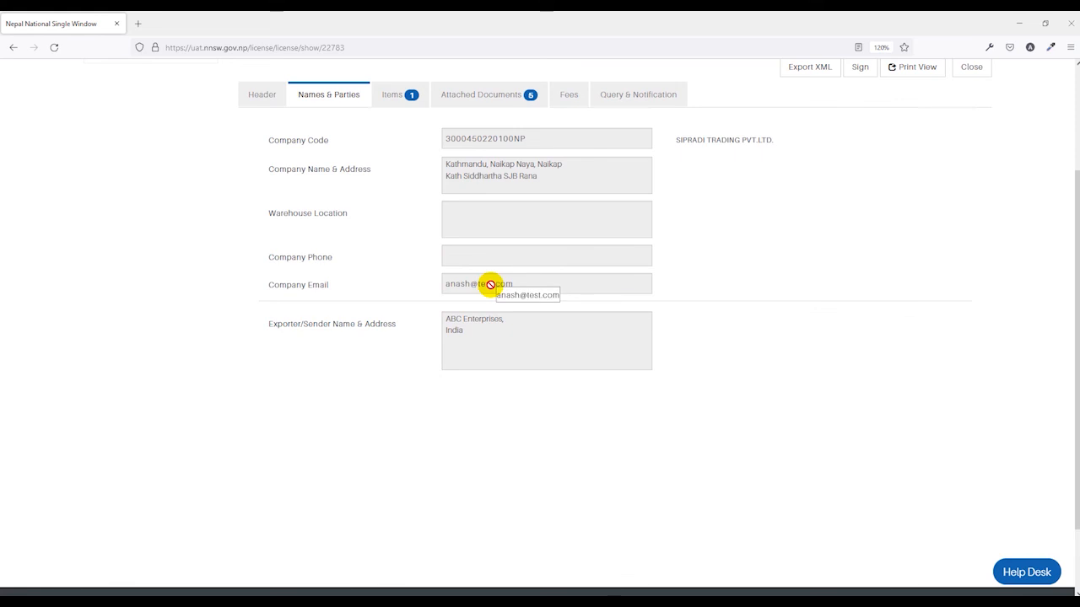
scroll(646, 274, up, 3)
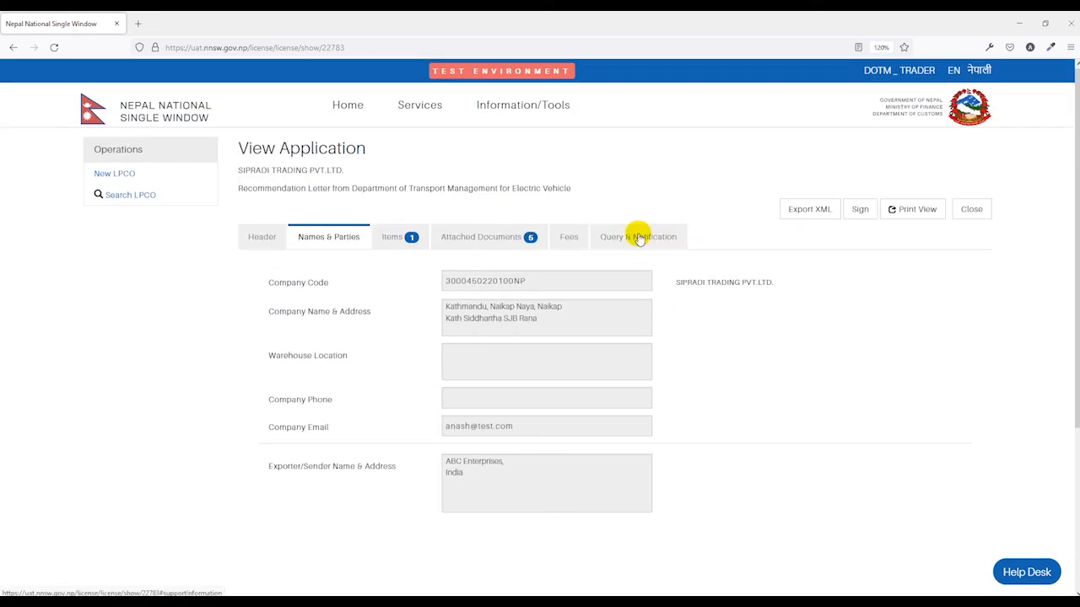
click(639, 236)
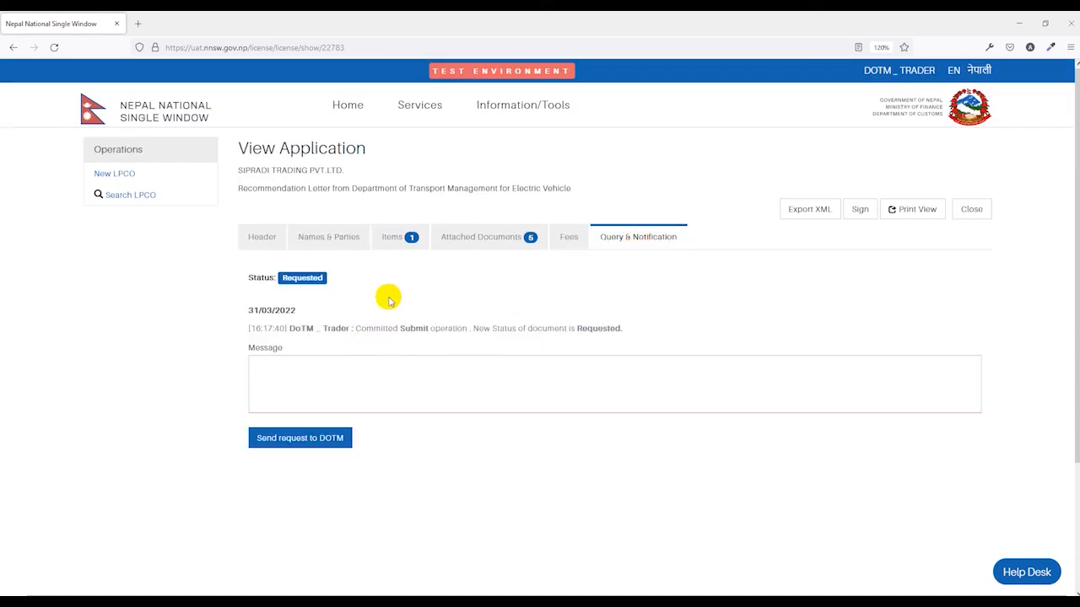